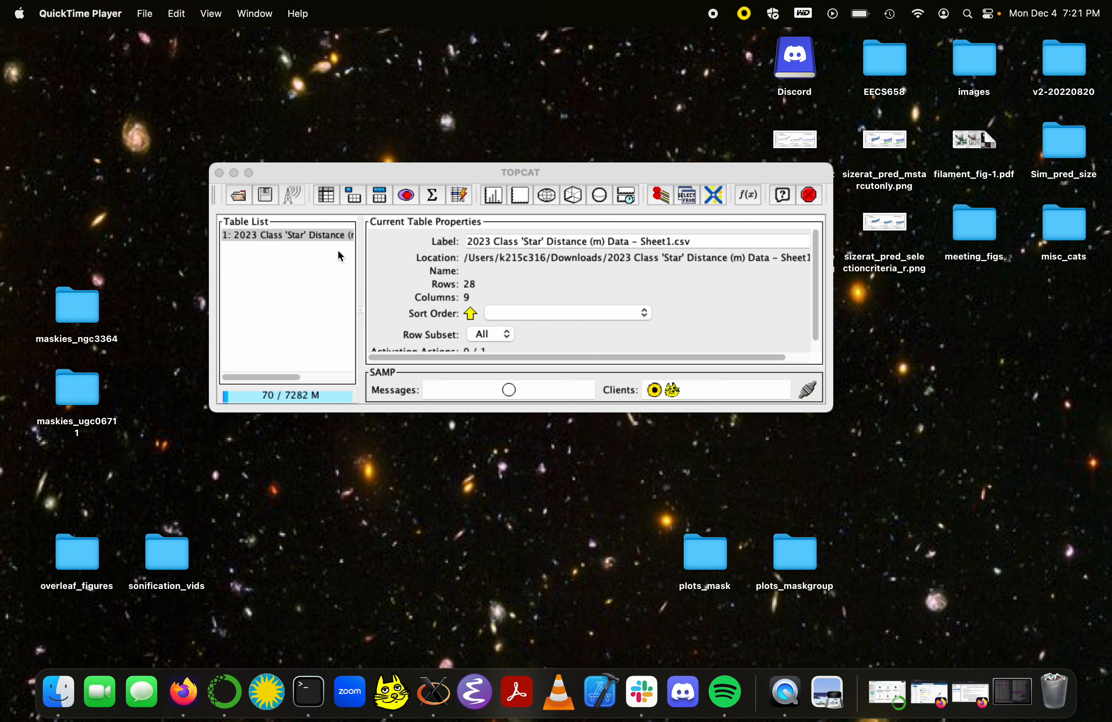
Step: Create a histogram of the 2023 Class 'Star' Distance (m) Data table with Orange_Star_Parallax as the X column
left_click(490, 200)
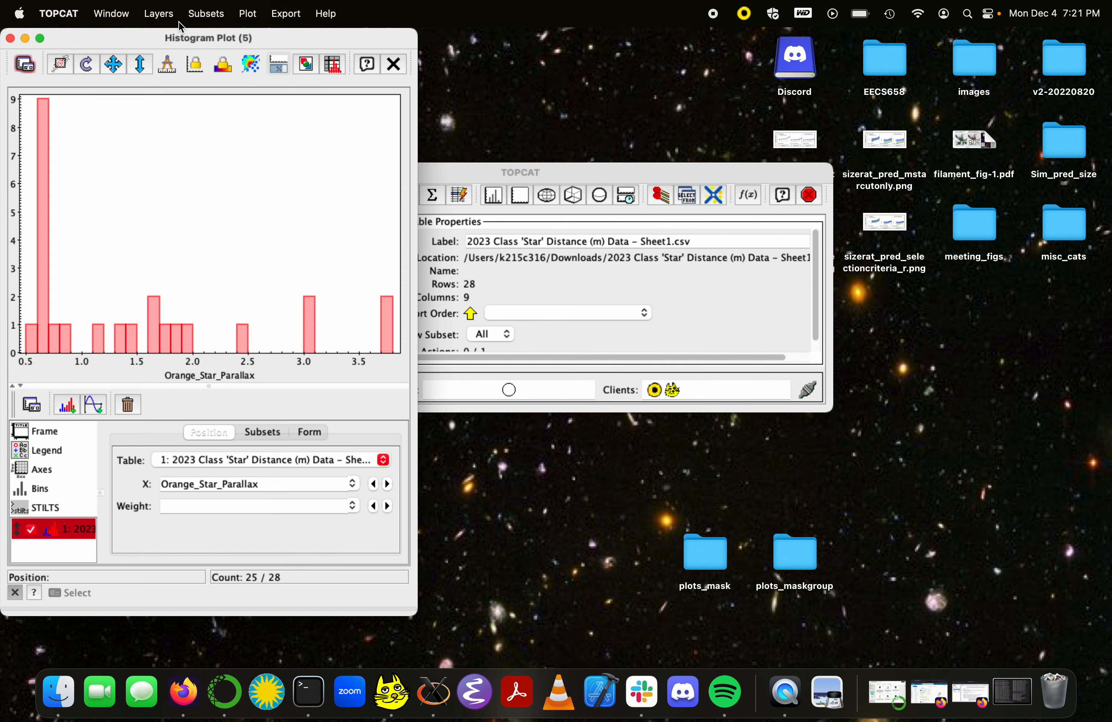
left_click_drag(140, 43, 518, 89)
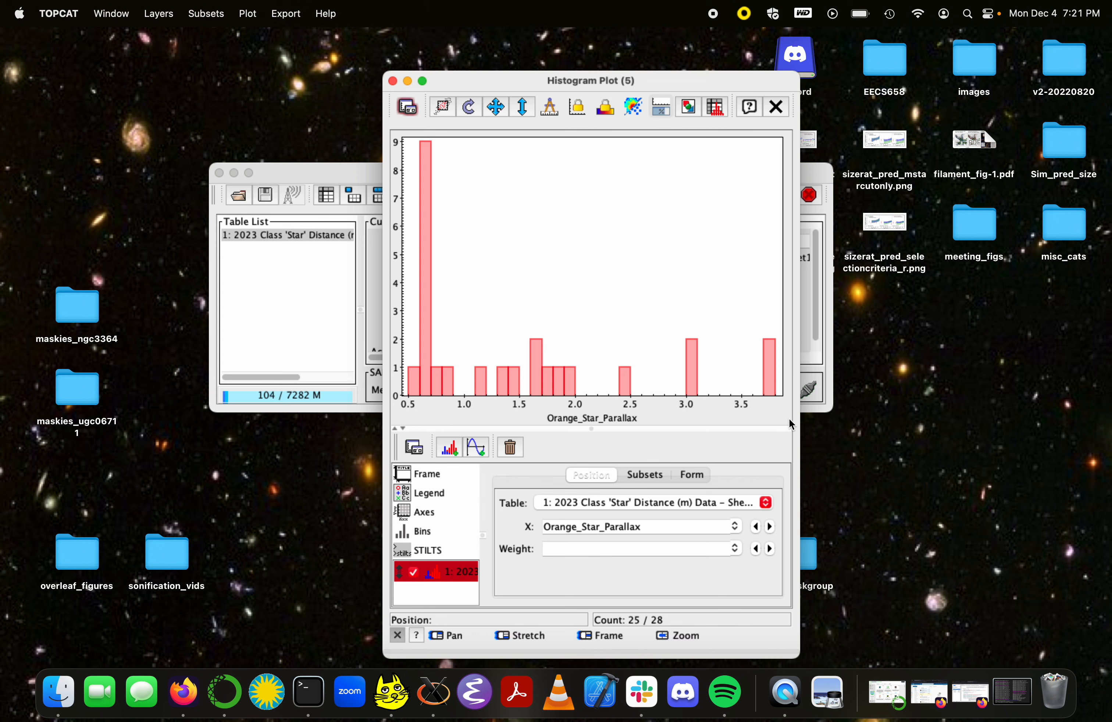
left_click(735, 527)
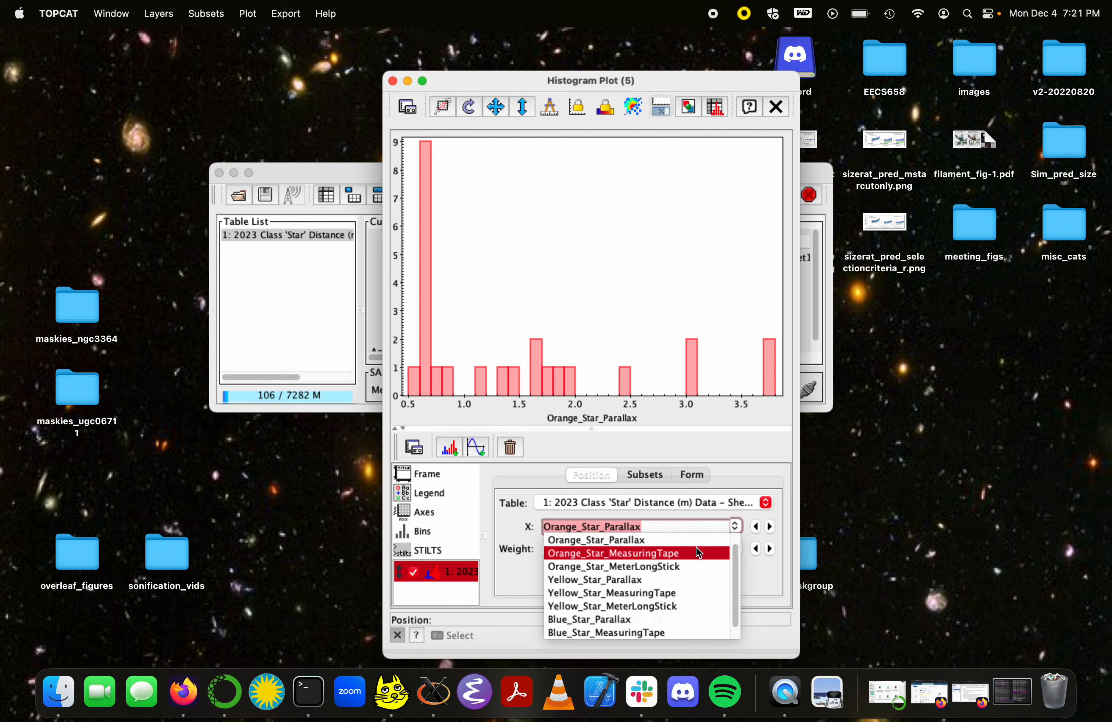
left_click(548, 540)
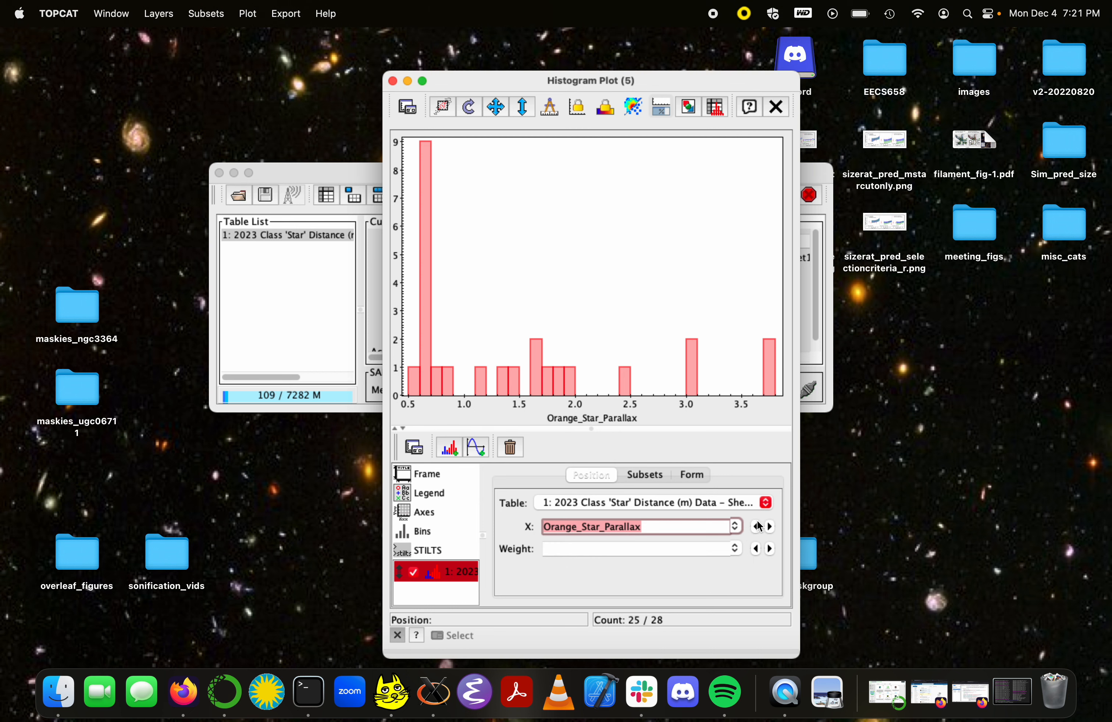
Step: Review the star measurement columns available for the histogram's X value, keeping Orange_Star_Parallax
left_click(736, 526)
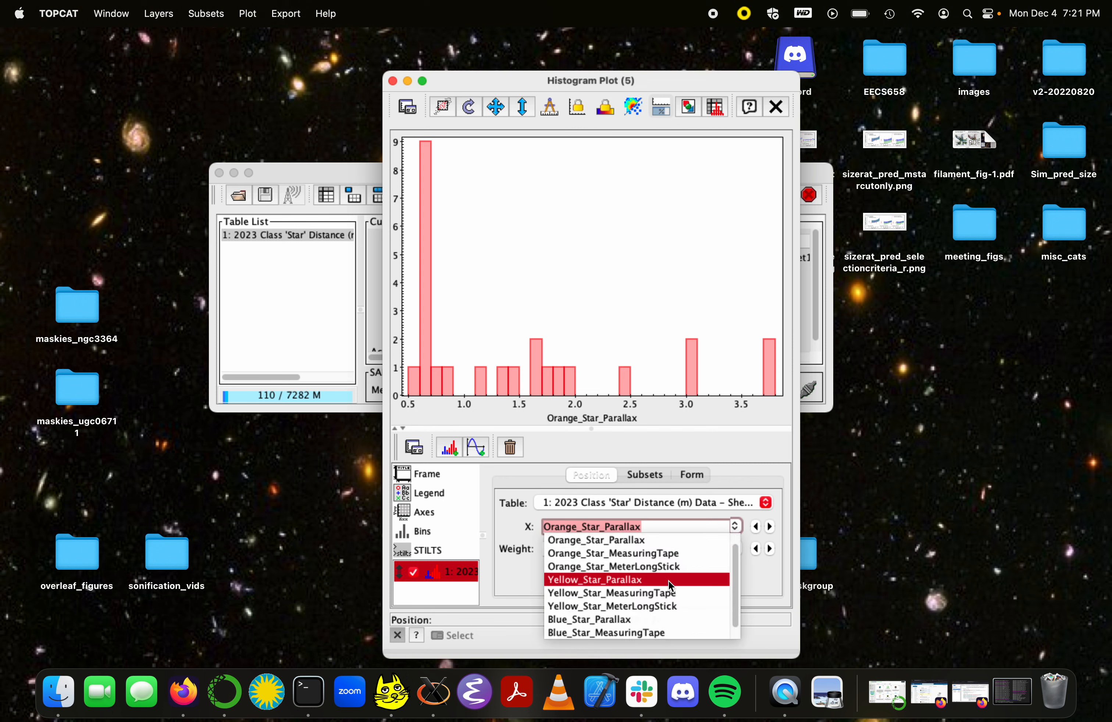
scroll(668, 584, "down", 1)
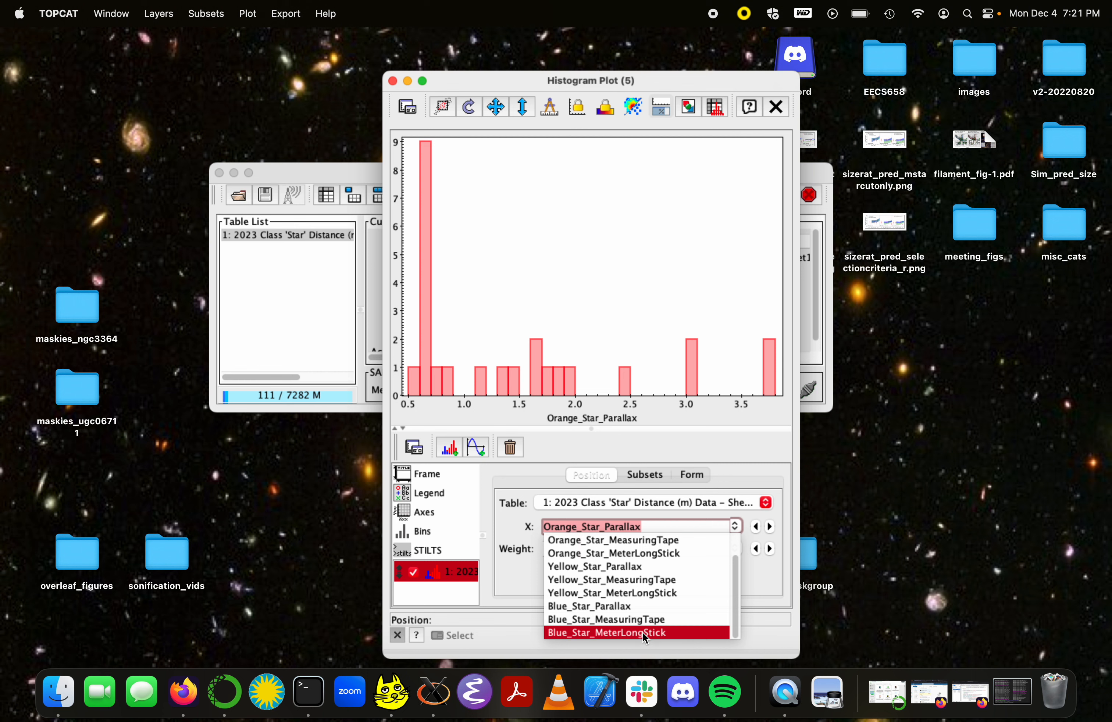
left_click(736, 525)
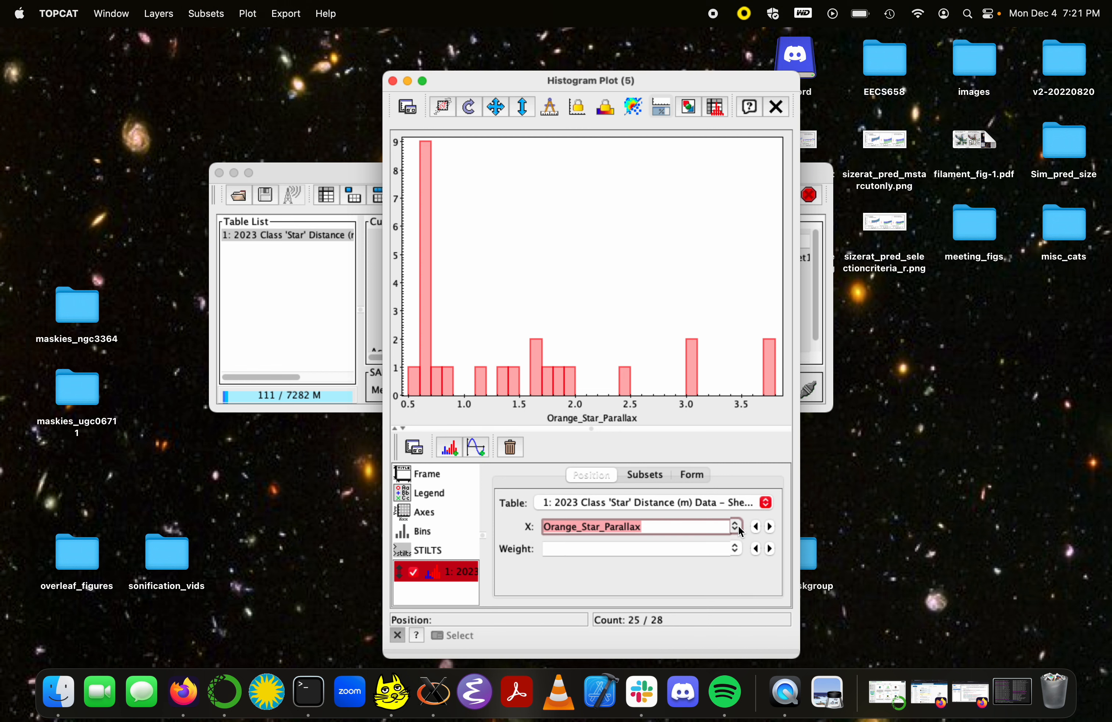
left_click(735, 527)
left_click(754, 519)
left_click(735, 526)
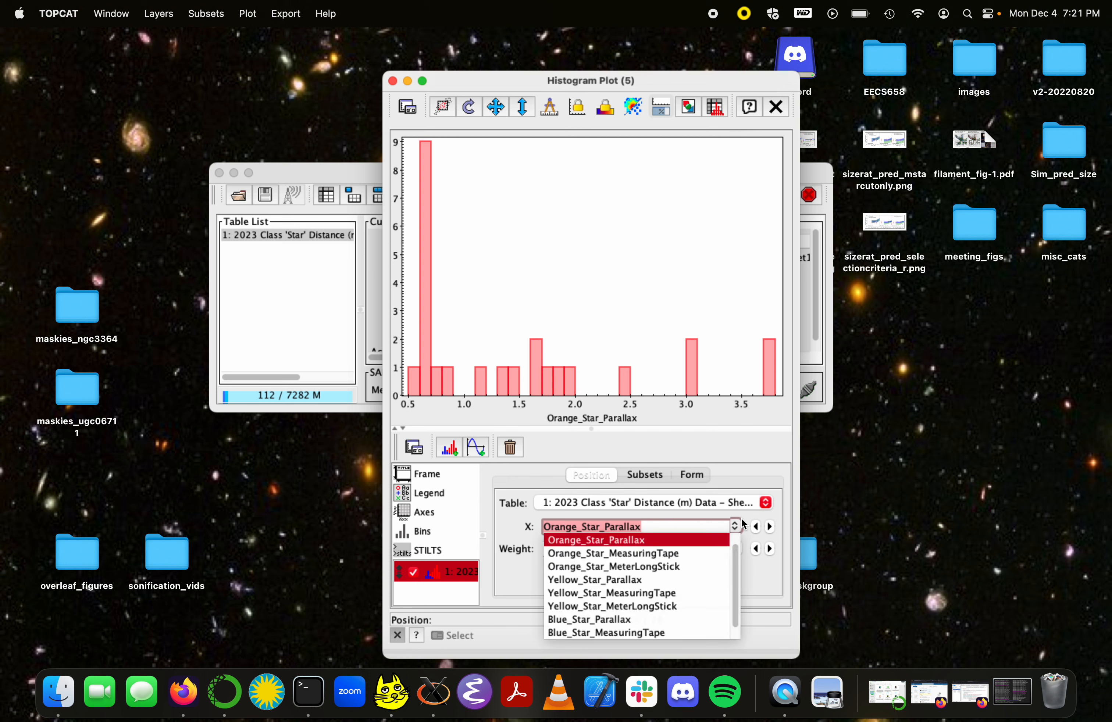
left_click(705, 534)
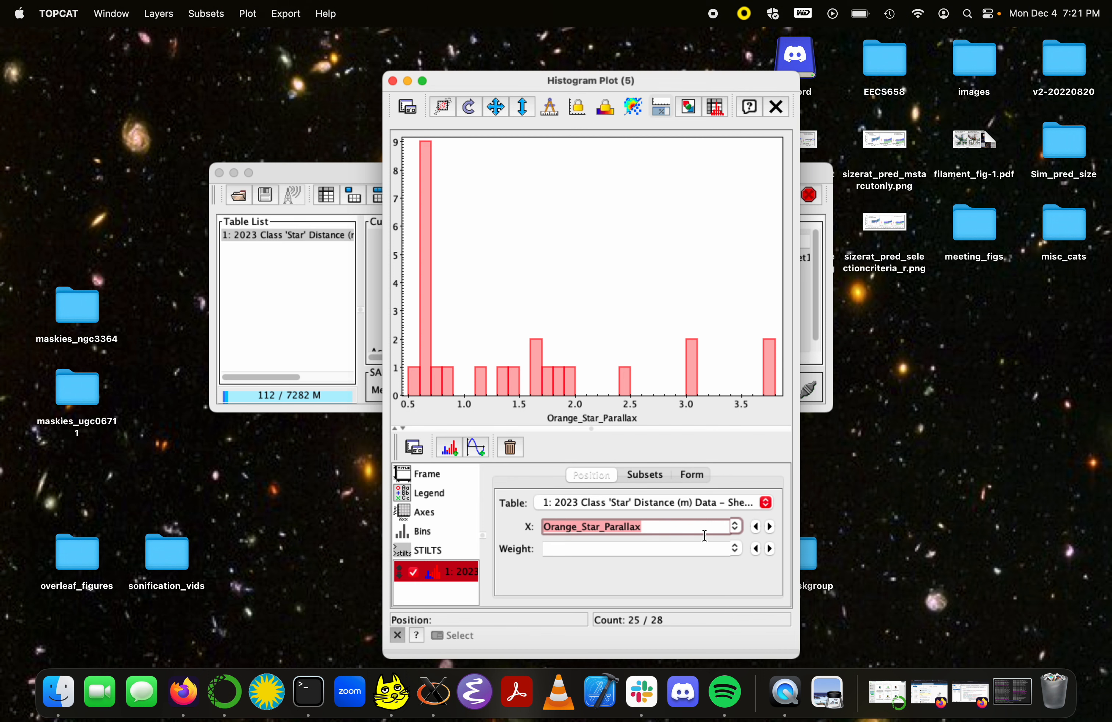
Step: Set the legend label of the histogram's All subset to Parallax
left_click(643, 475)
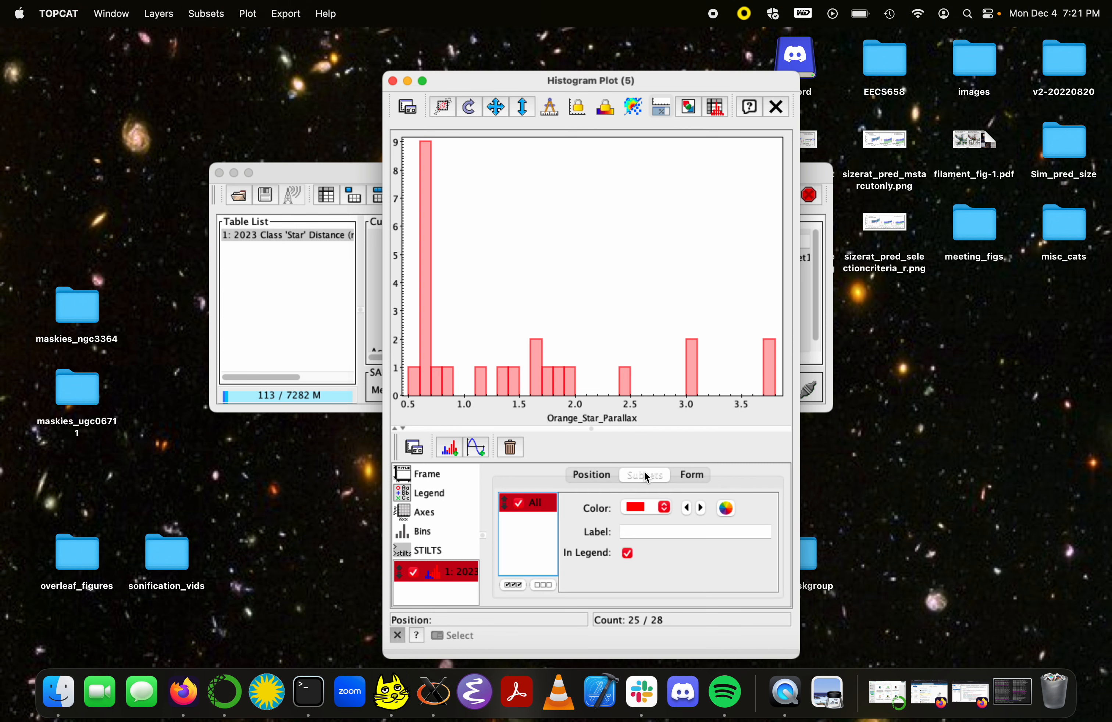
left_click(666, 531)
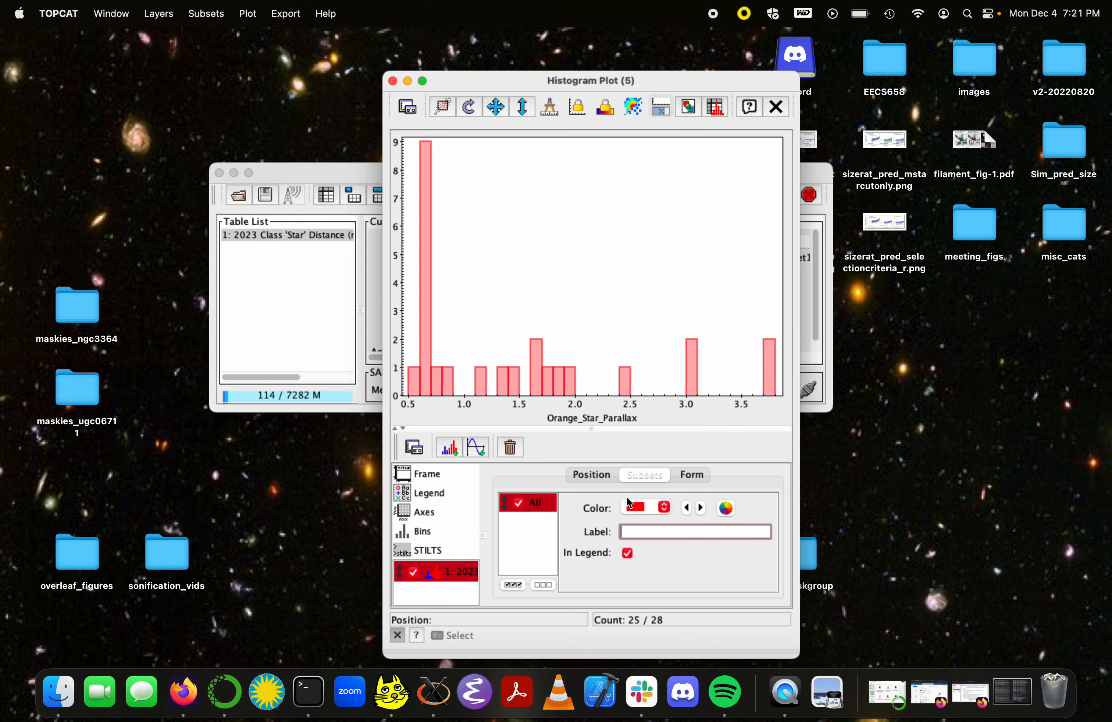
left_click(590, 475)
left_click(638, 476)
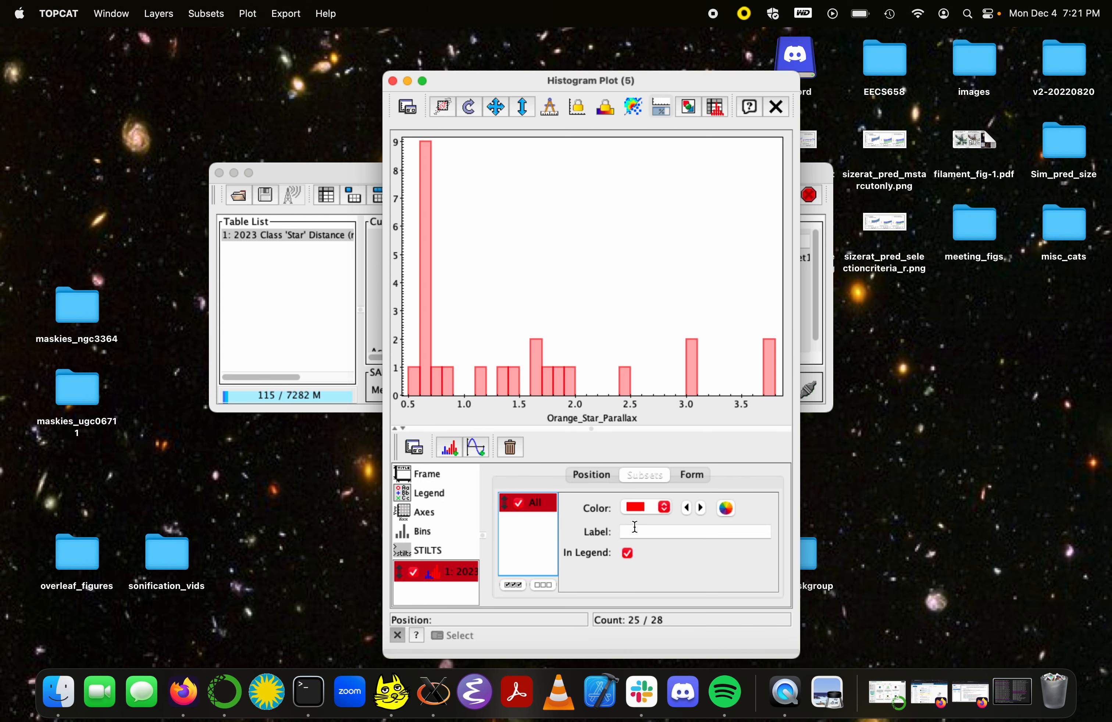
left_click(634, 531)
type("Parallax")
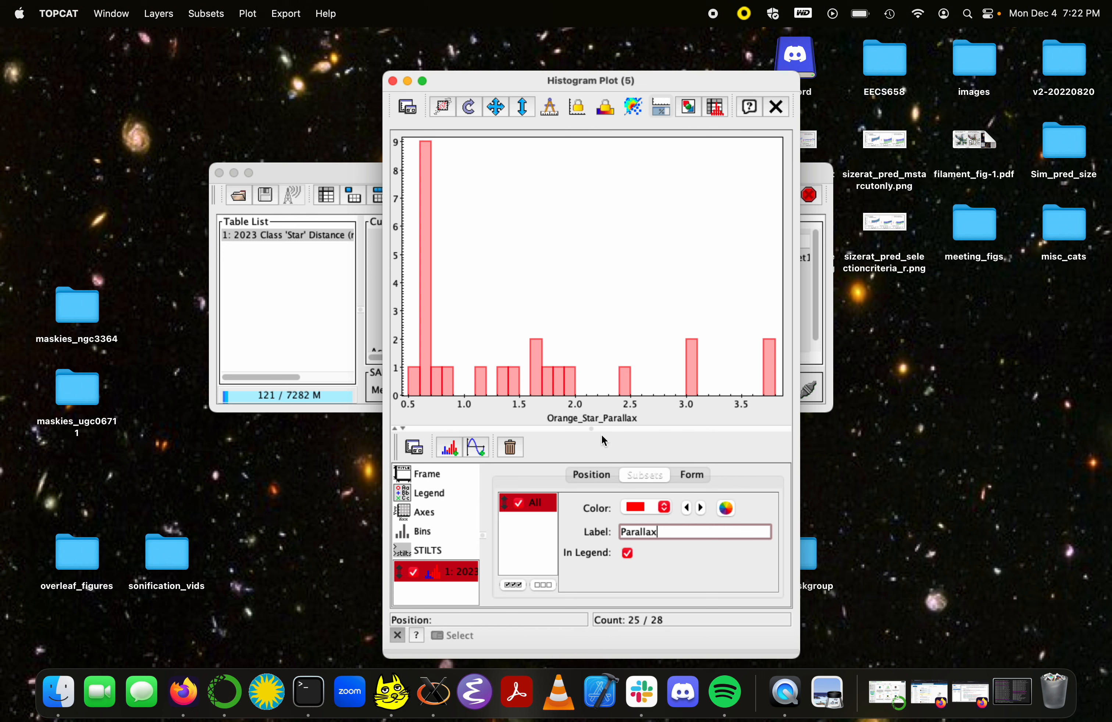
Step: Try the Filled, Open and Semi Steps bar forms on the Parallax histogram, and return it to Semi Filled
left_click(692, 475)
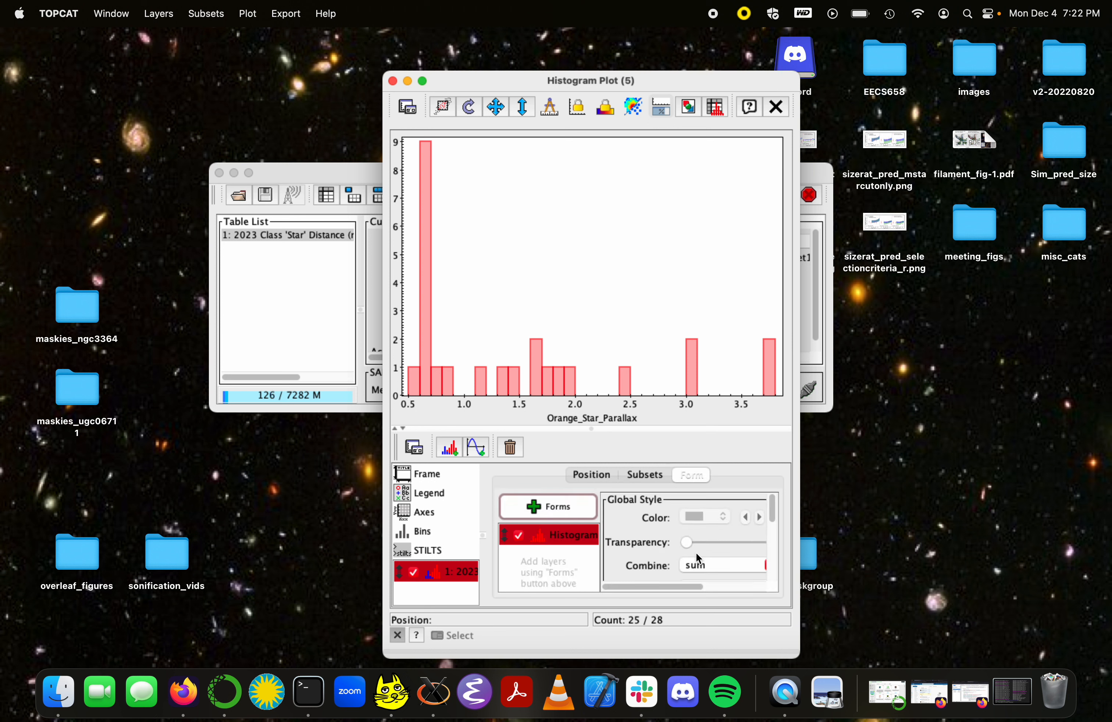
scroll(696, 553, "down", 3)
scroll(737, 552, "right", 3)
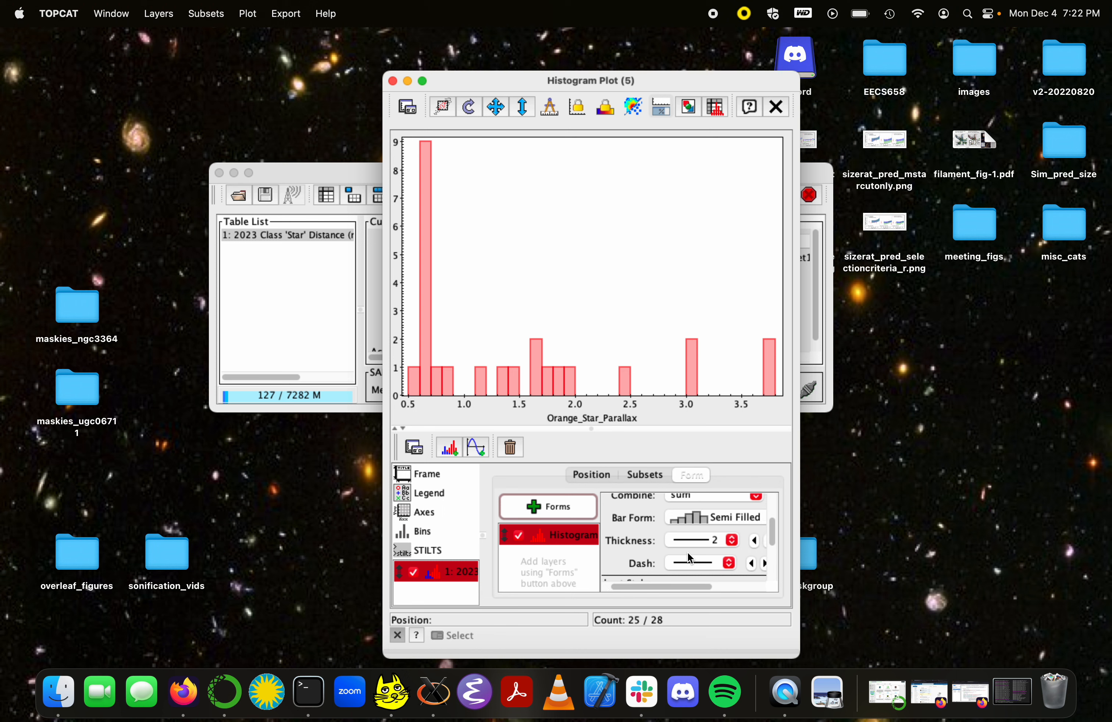
scroll(737, 551, "up", 1)
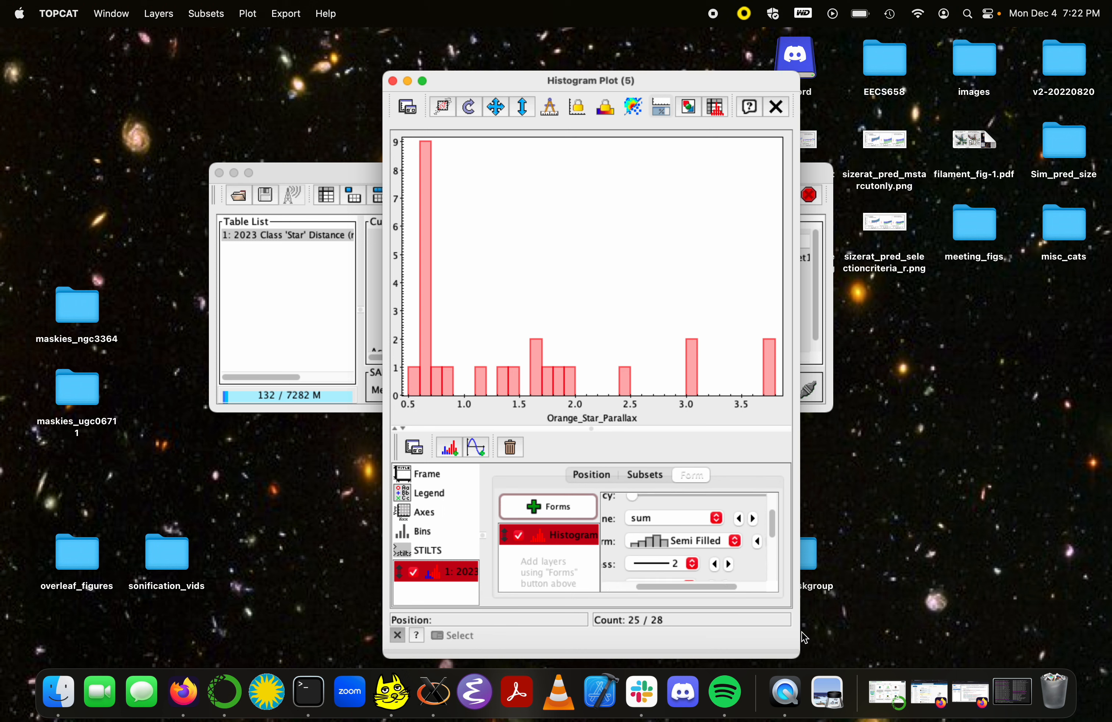
left_click_drag(798, 653, 909, 637)
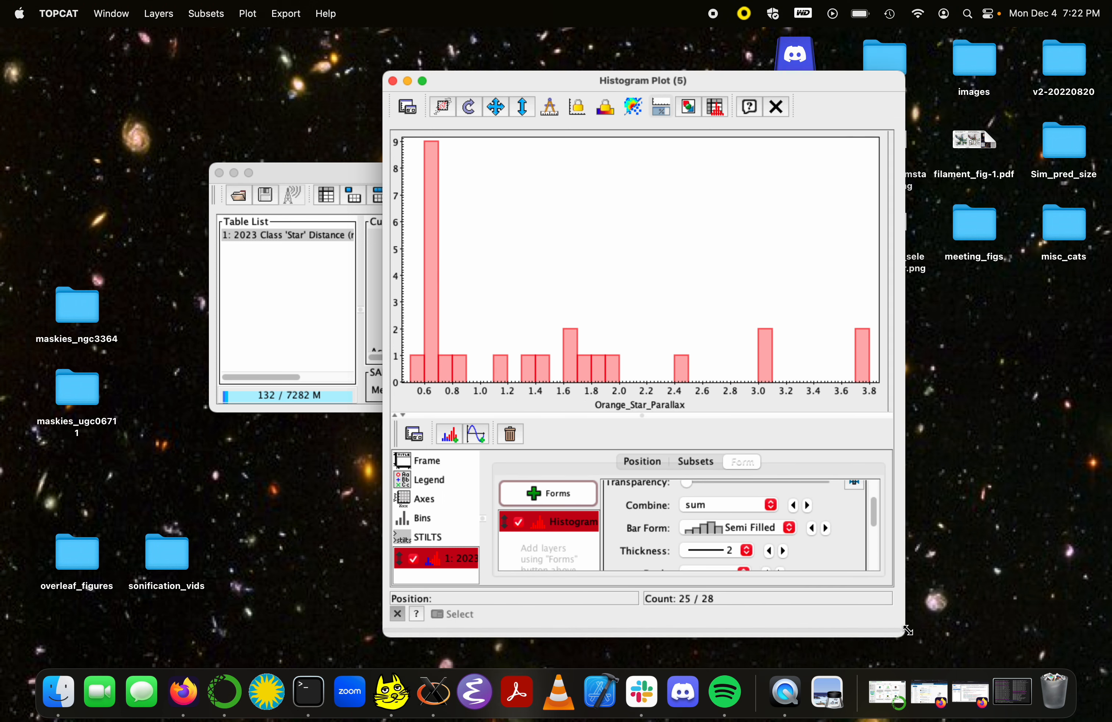
left_click(789, 529)
left_click(748, 518)
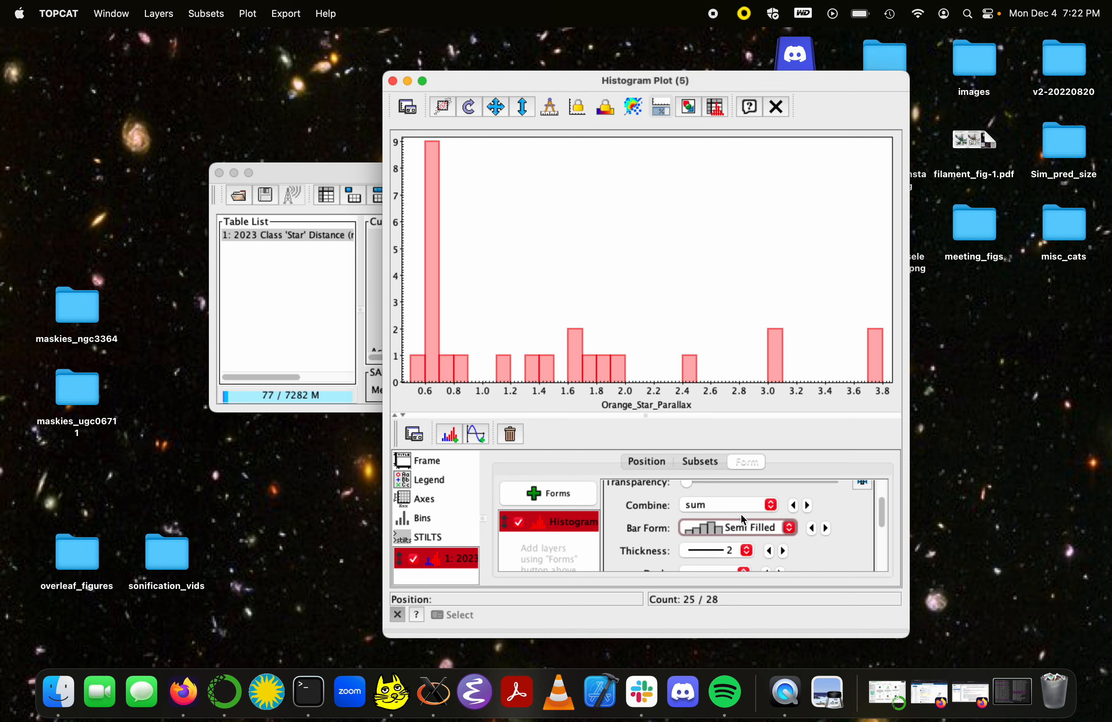
left_click(788, 528)
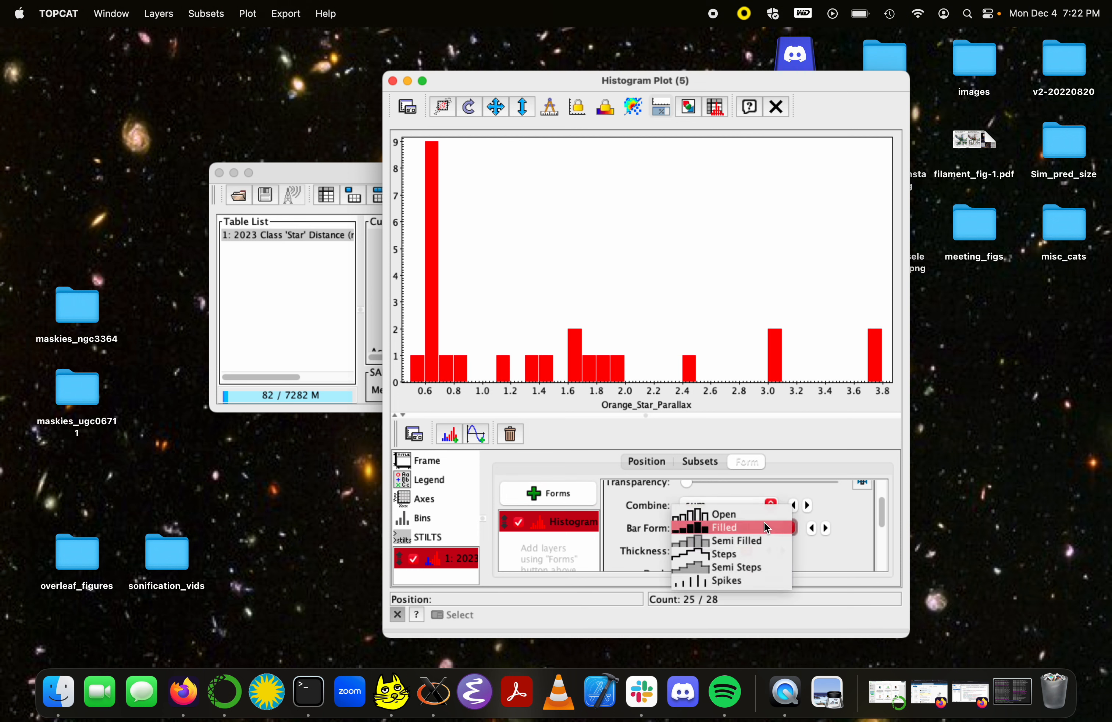
left_click(765, 515)
left_click(795, 530)
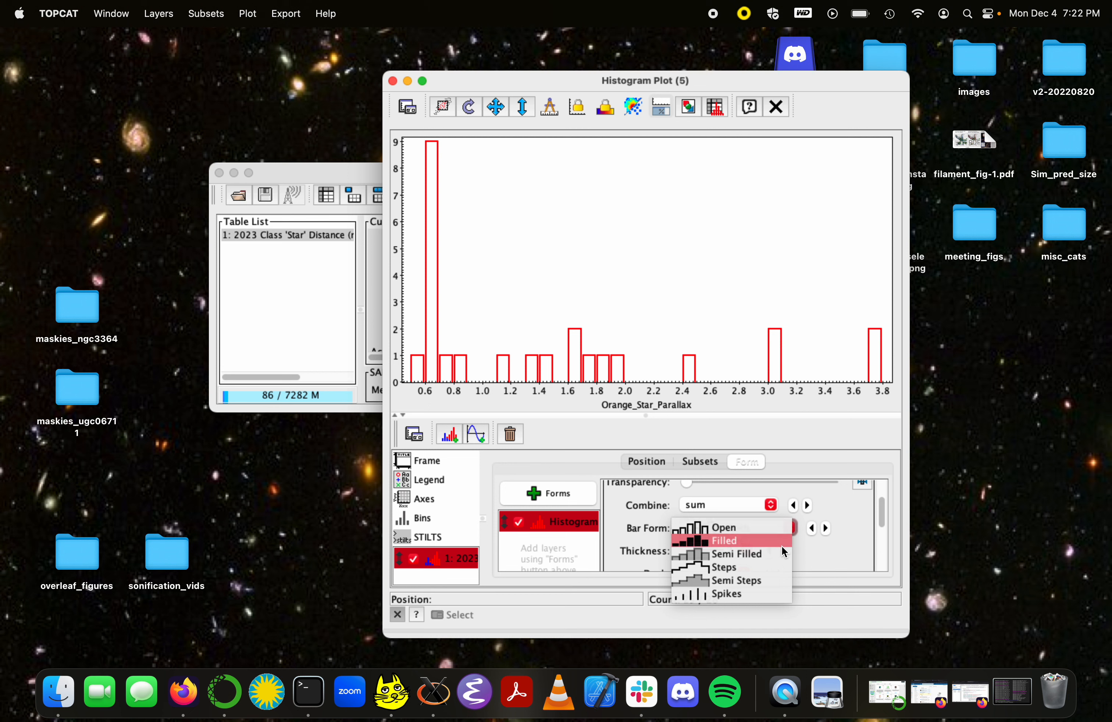
left_click(773, 584)
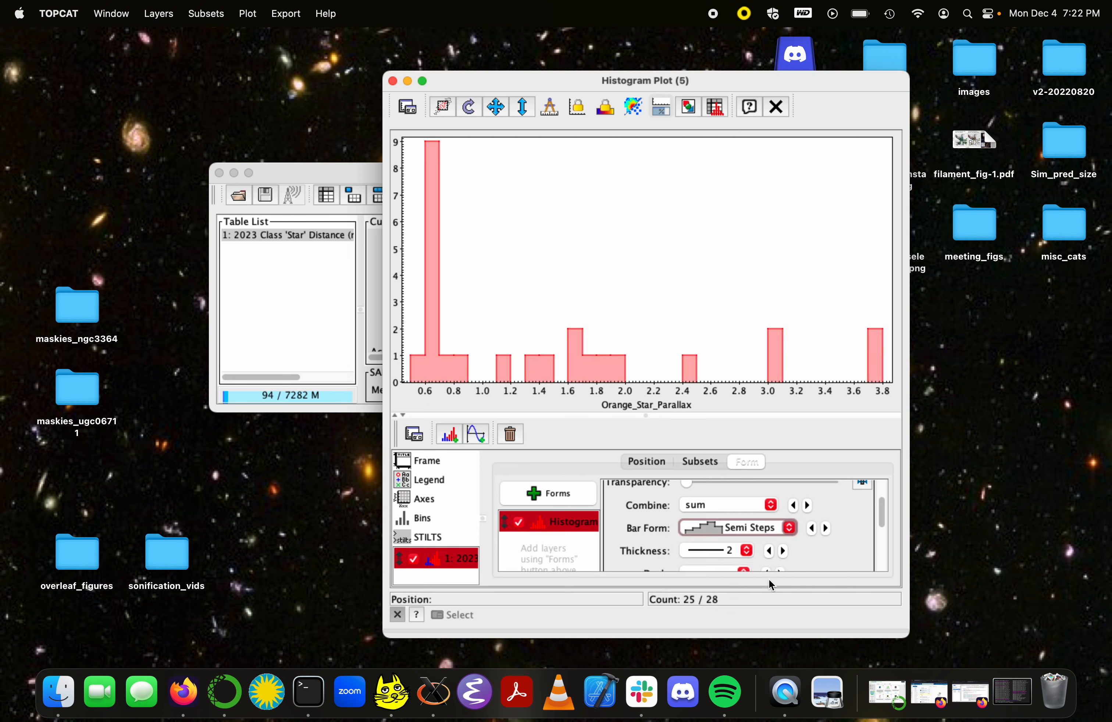
left_click(776, 529)
left_click(777, 509)
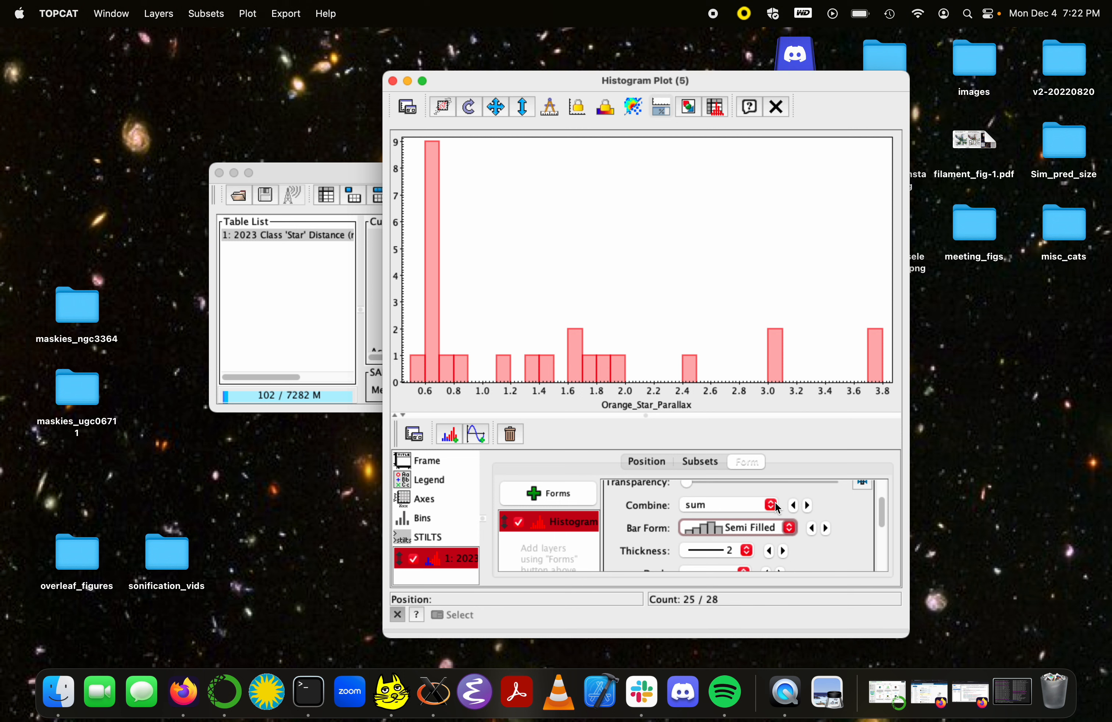
left_click_drag(910, 356, 801, 352)
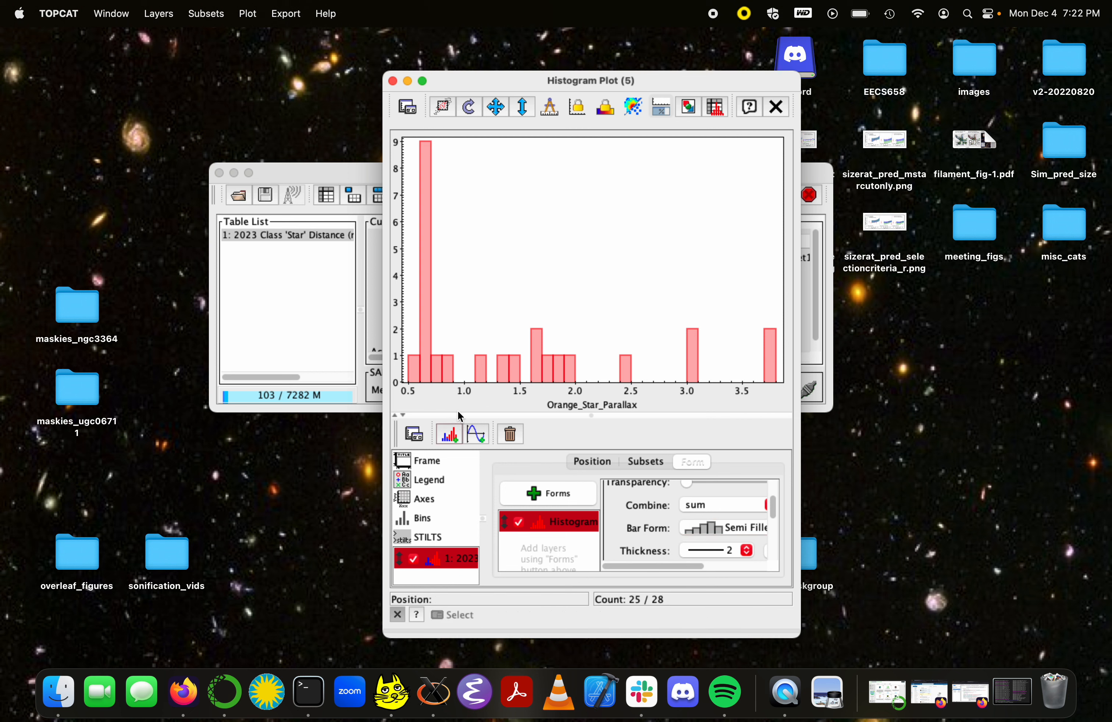
Step: Add a second histogram layer from the same 2023 Class 'Star' Distance table, with Orange_Star_MeasuringTape as the X column
left_click(451, 434)
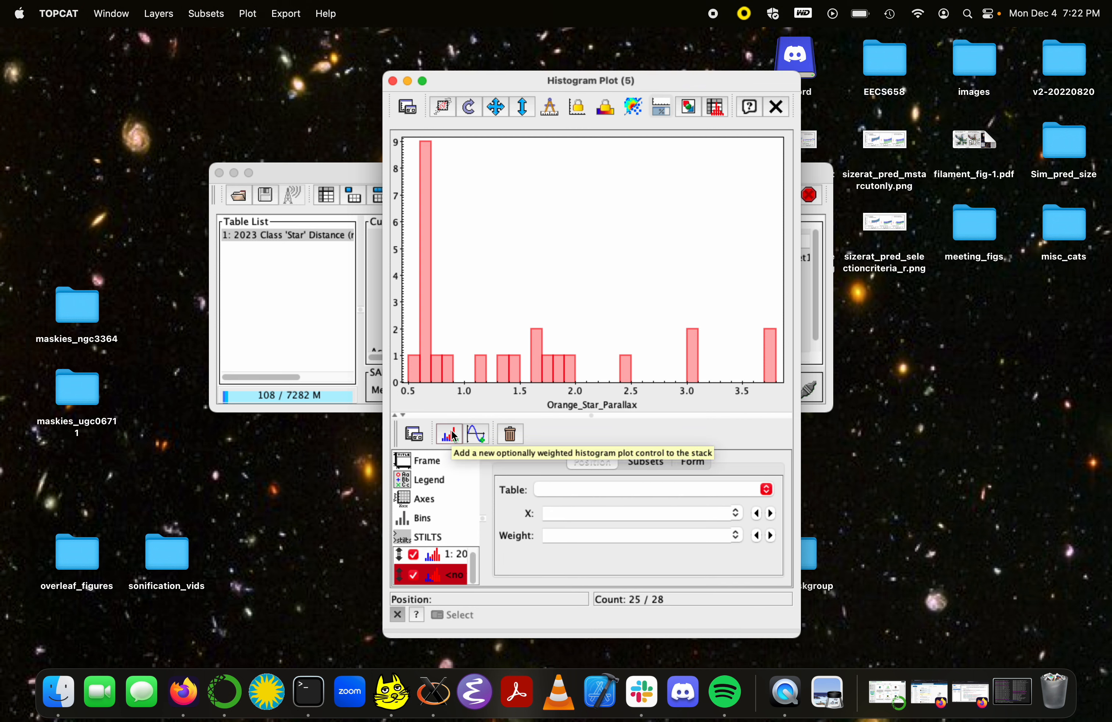
left_click(767, 491)
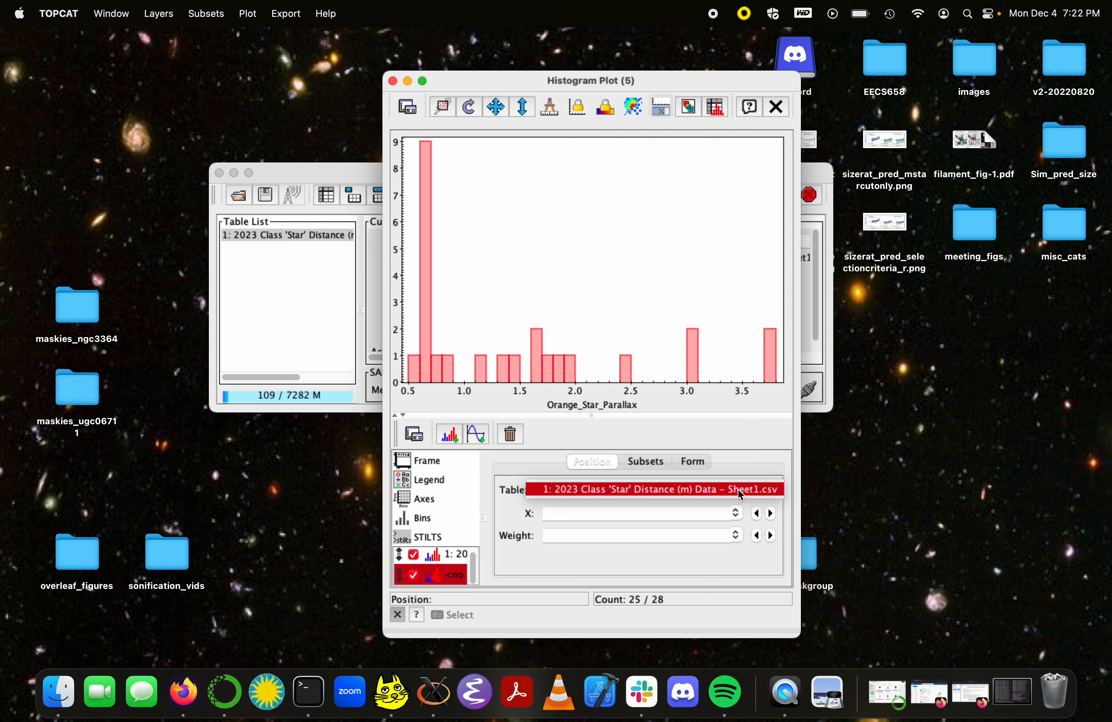
left_click(737, 489)
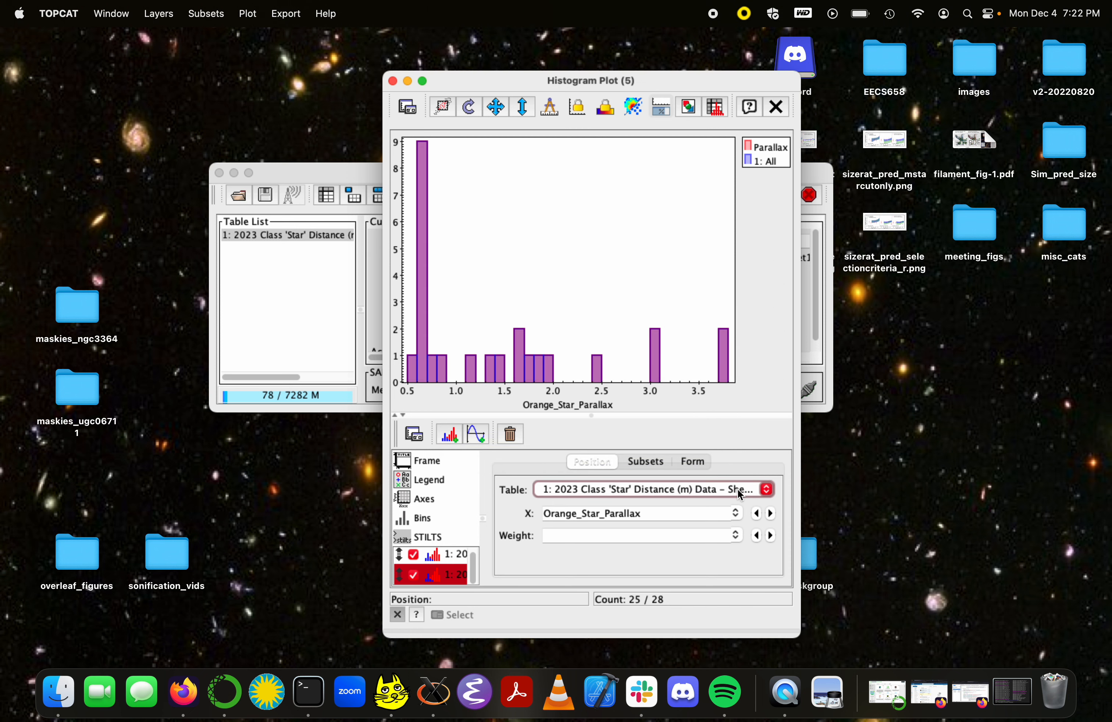
left_click(735, 514)
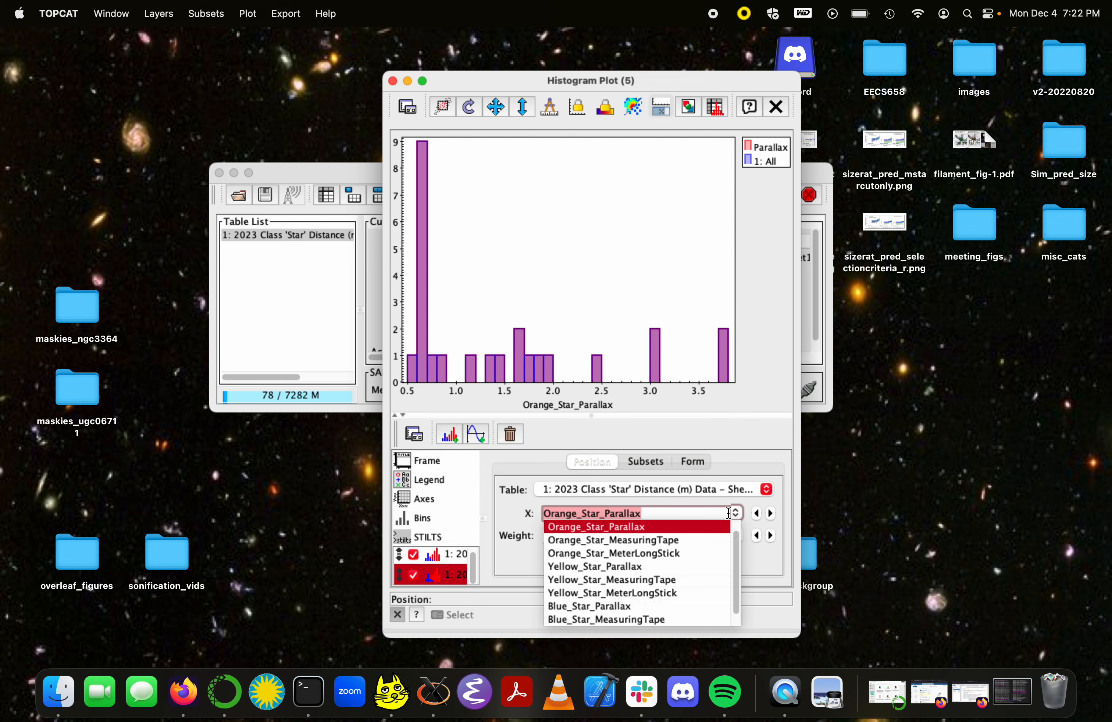
left_click(706, 542)
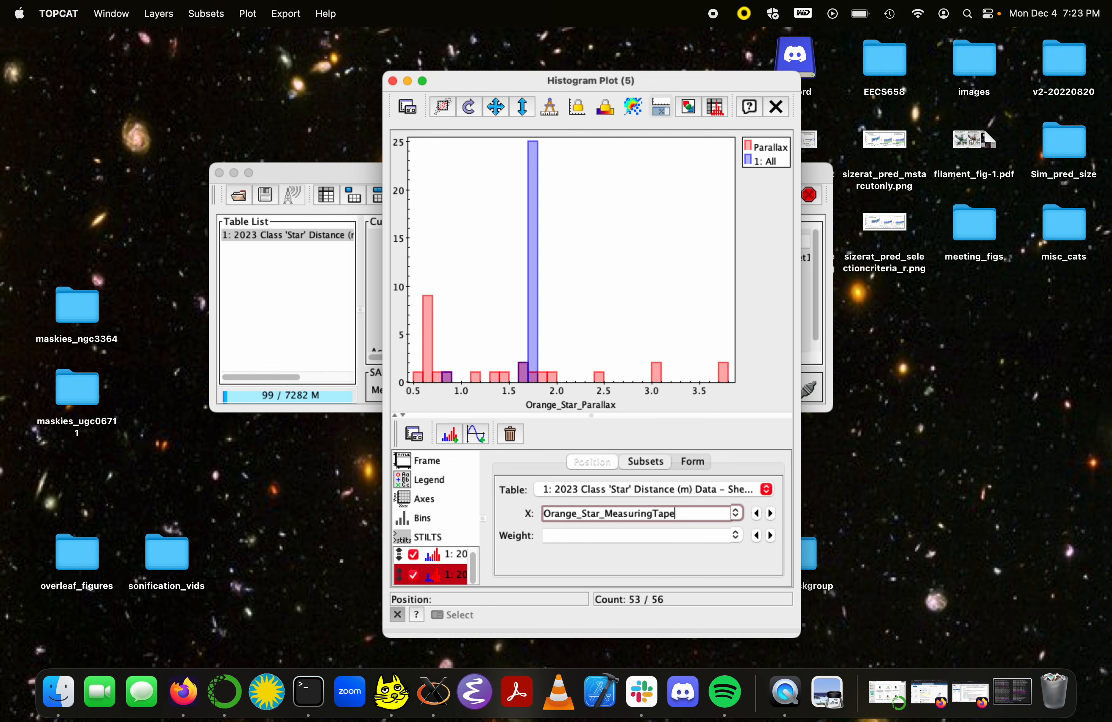
Step: Set the second histogram's legend label to Measuring Tape and look over its form settings
left_click(645, 461)
left_click(636, 517)
type("Measuring Tape")
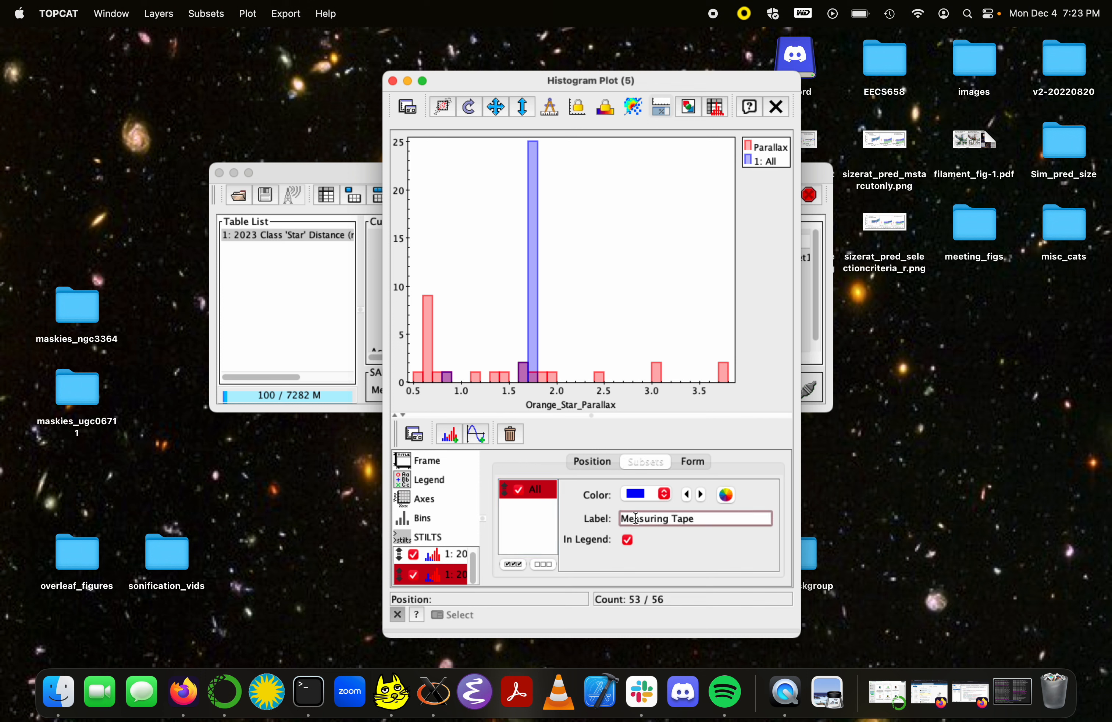
key("Return")
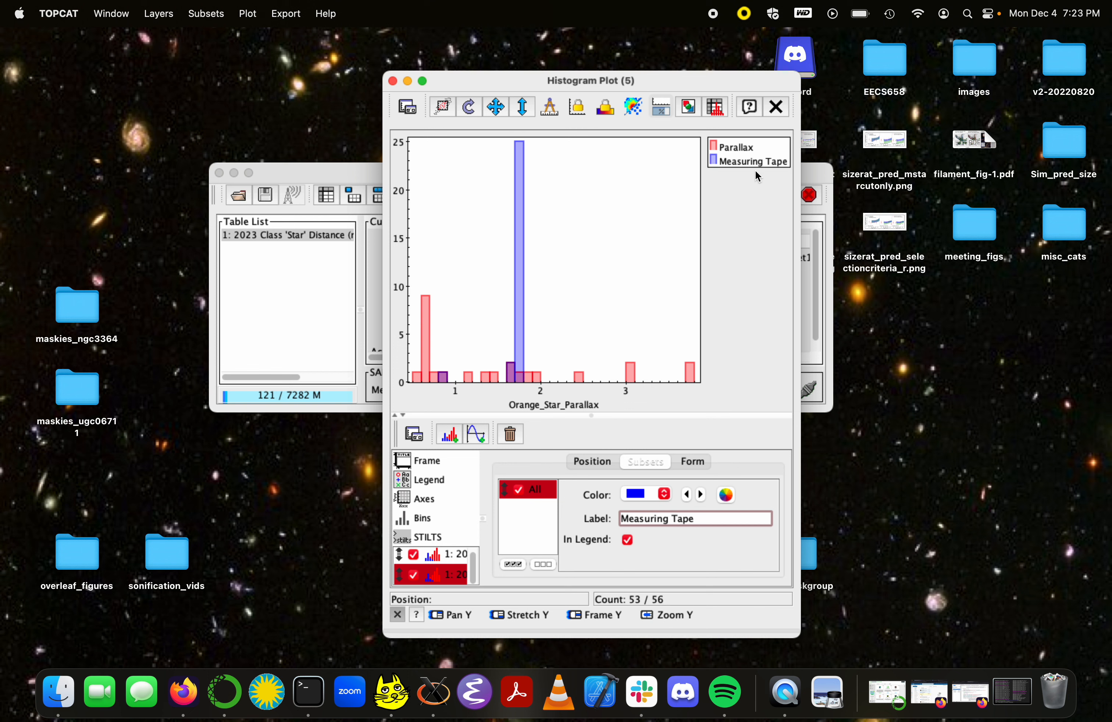
left_click(683, 463)
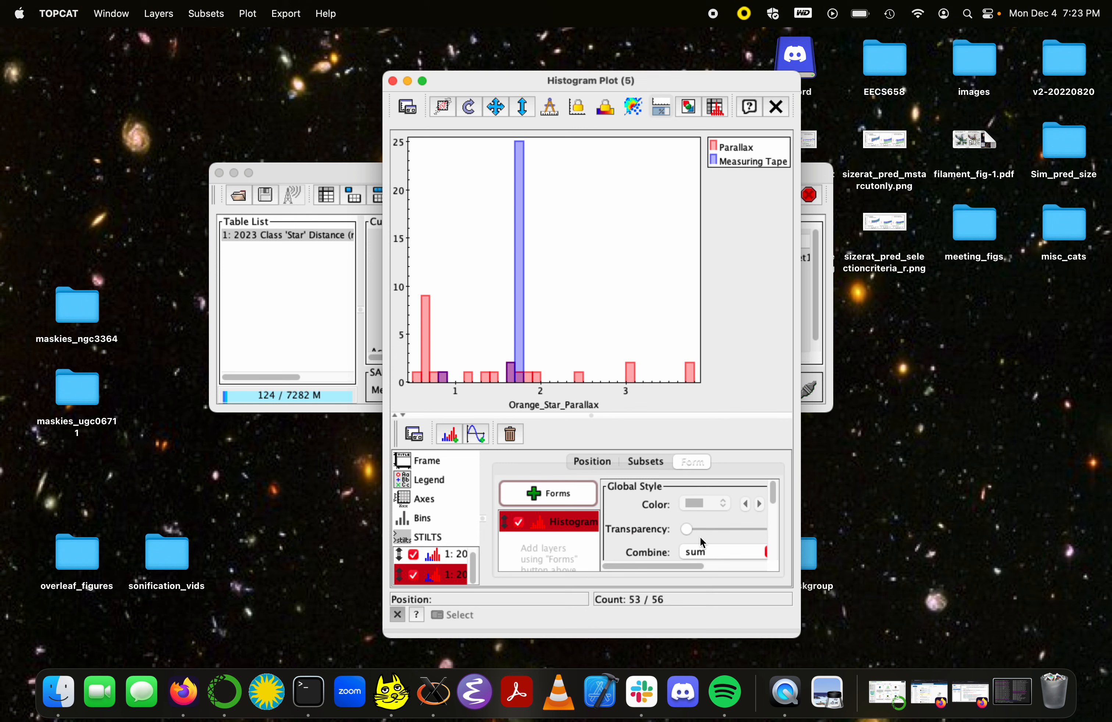
scroll(712, 559, "down", 3)
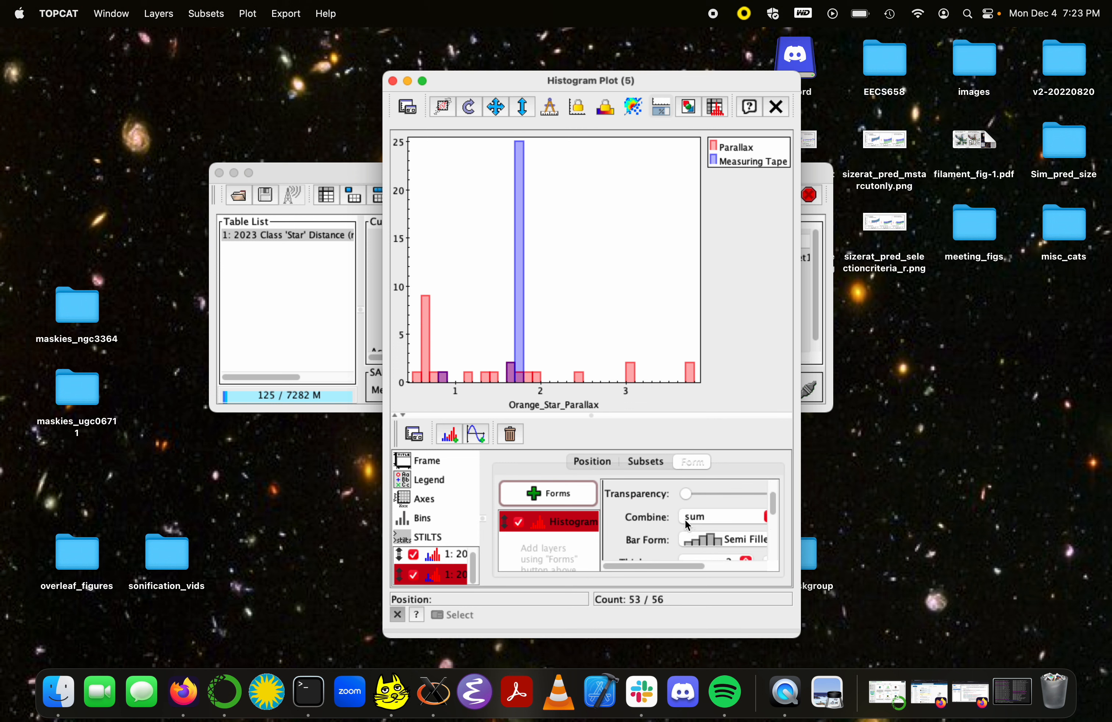
scroll(687, 522, "up", 3)
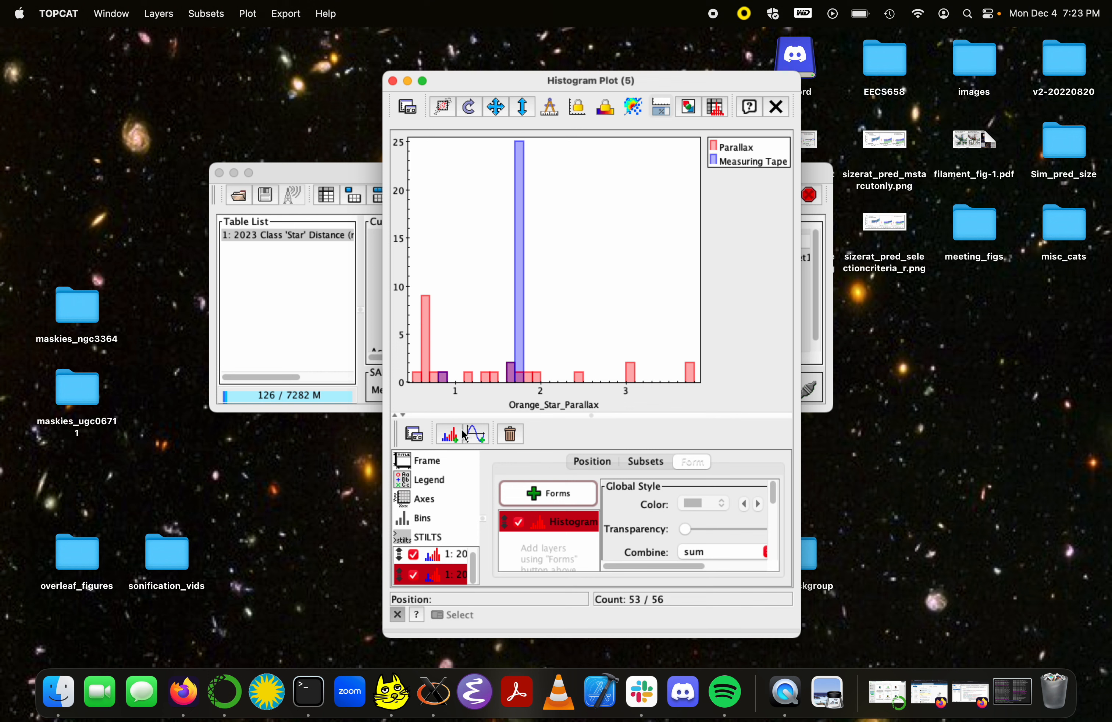
Step: Add a third histogram layer from the 2023 Class 'Star' Distance table, with Orange_Star_MeterLongStick as the X column
left_click(451, 435)
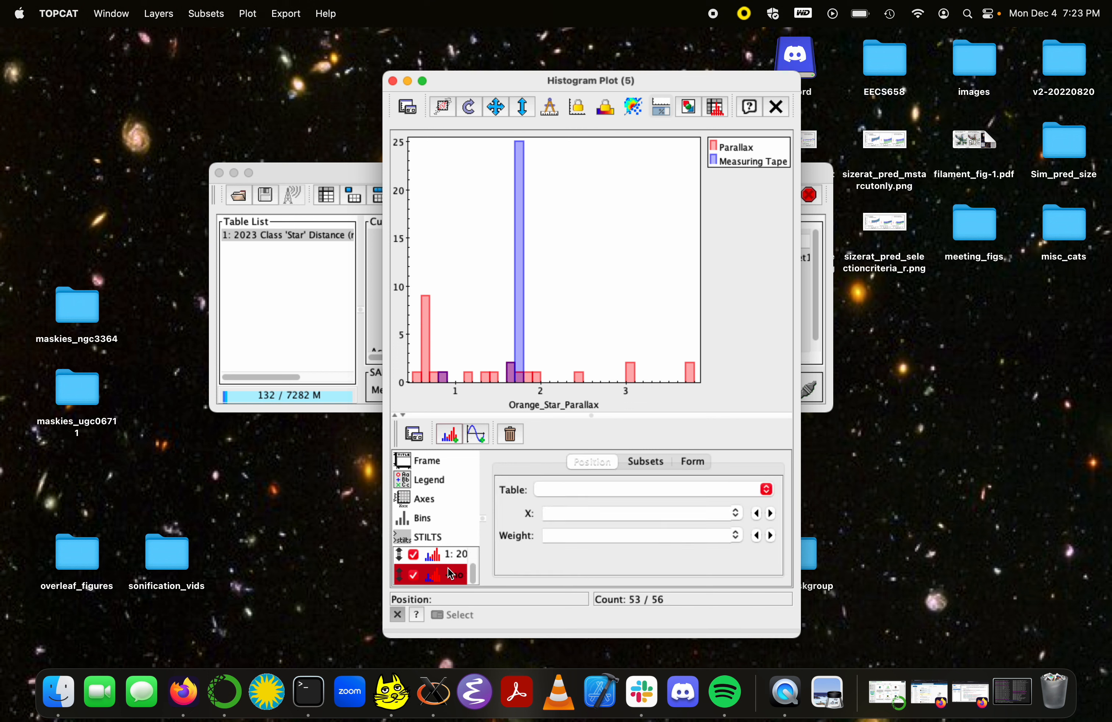
left_click(765, 490)
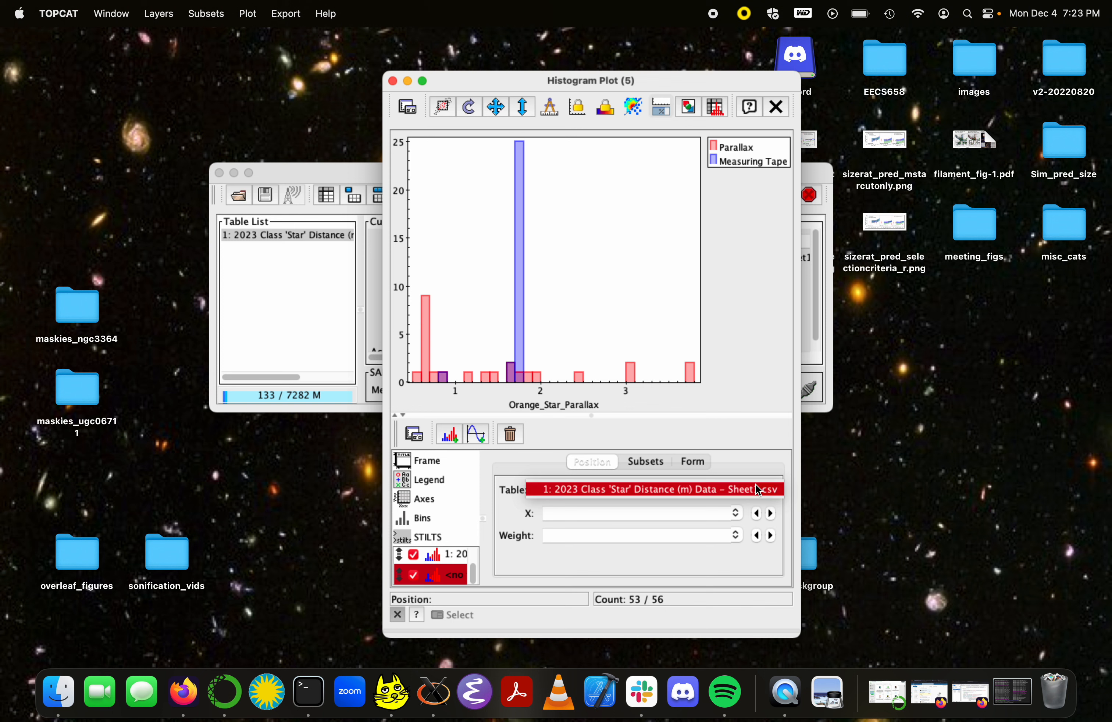
left_click(754, 490)
left_click(734, 513)
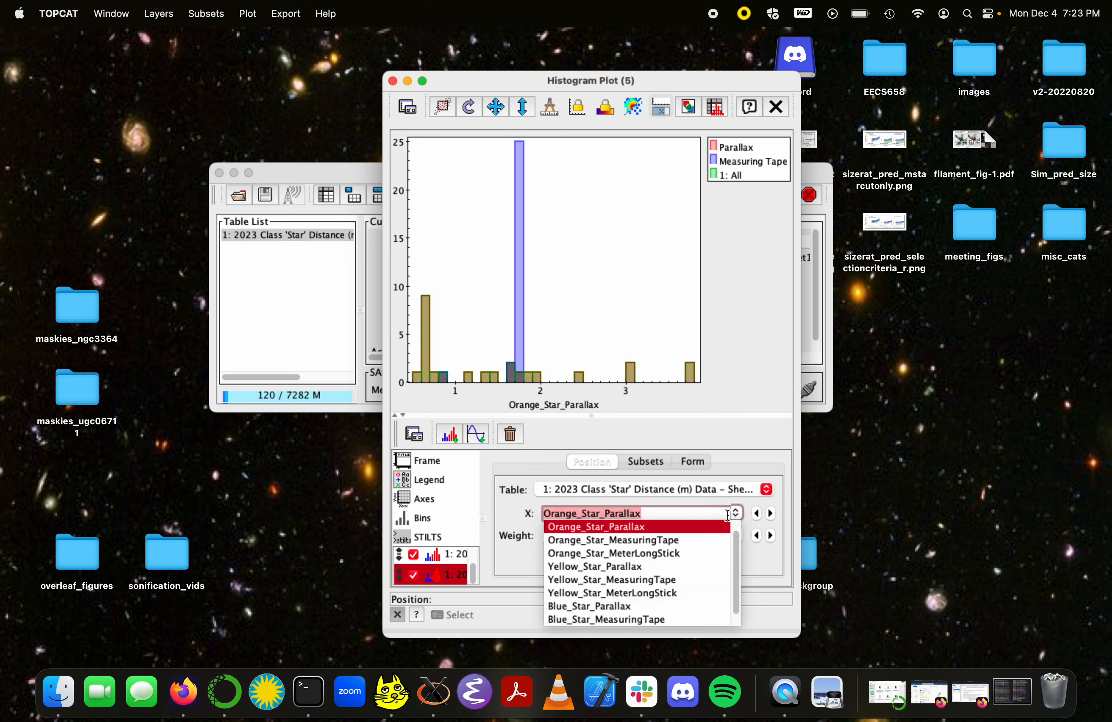
left_click(699, 554)
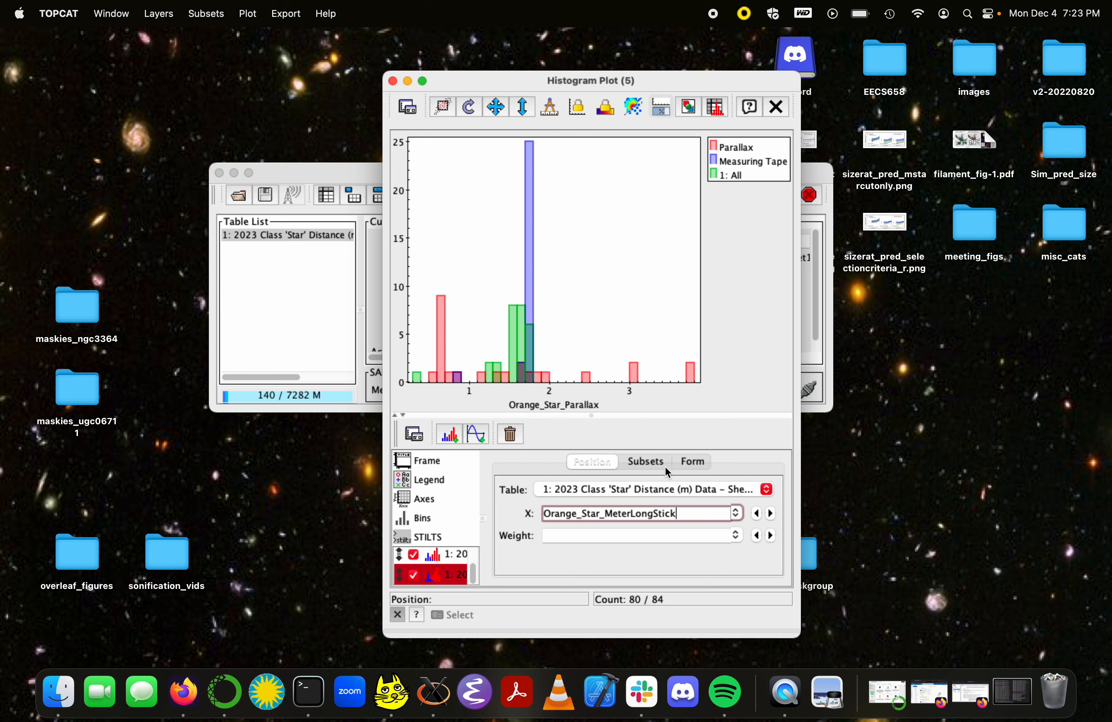
Step: Set the third histogram's legend label to Meter Long Stick
left_click(649, 461)
left_click(638, 519)
type("M")
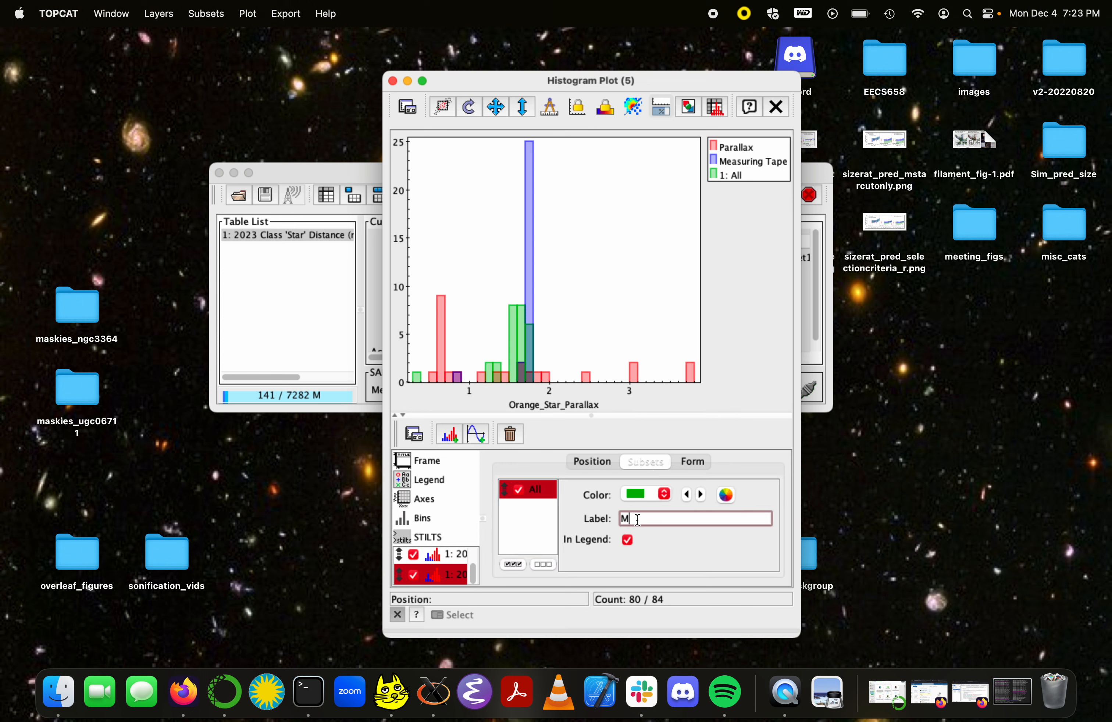
type("eter Long Stick")
key("Return")
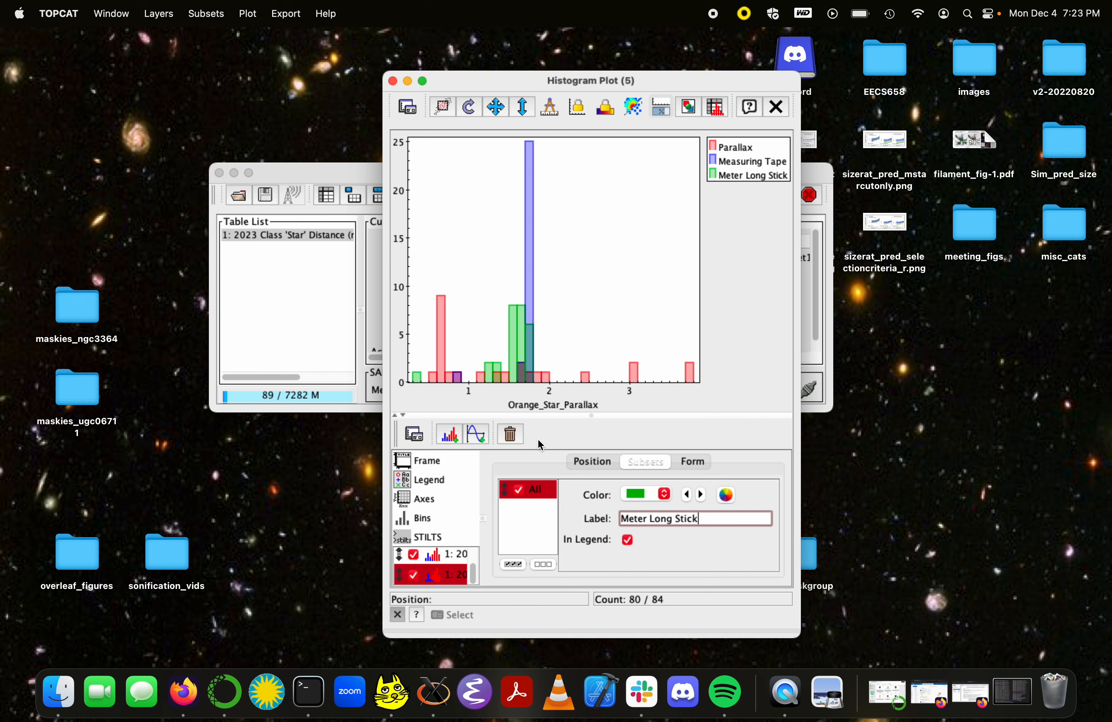
Step: Try the Open bar form on the Meter Long Stick histogram
left_click(688, 462)
scroll(702, 527, "down", 2)
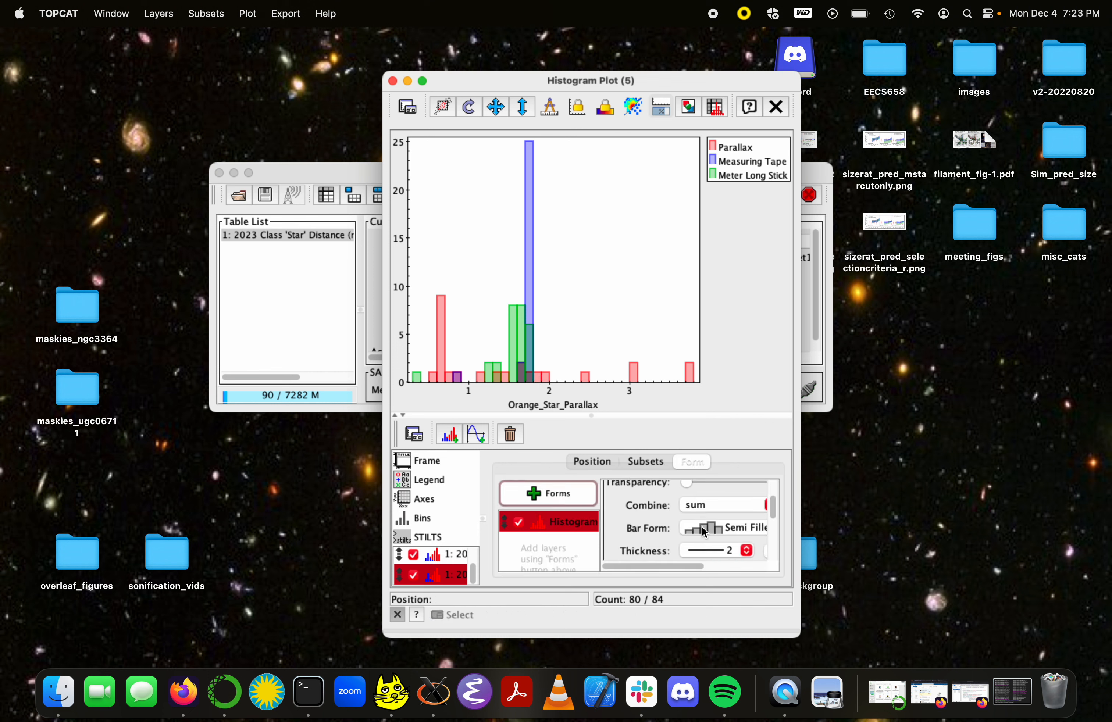
scroll(702, 526, "down", 2)
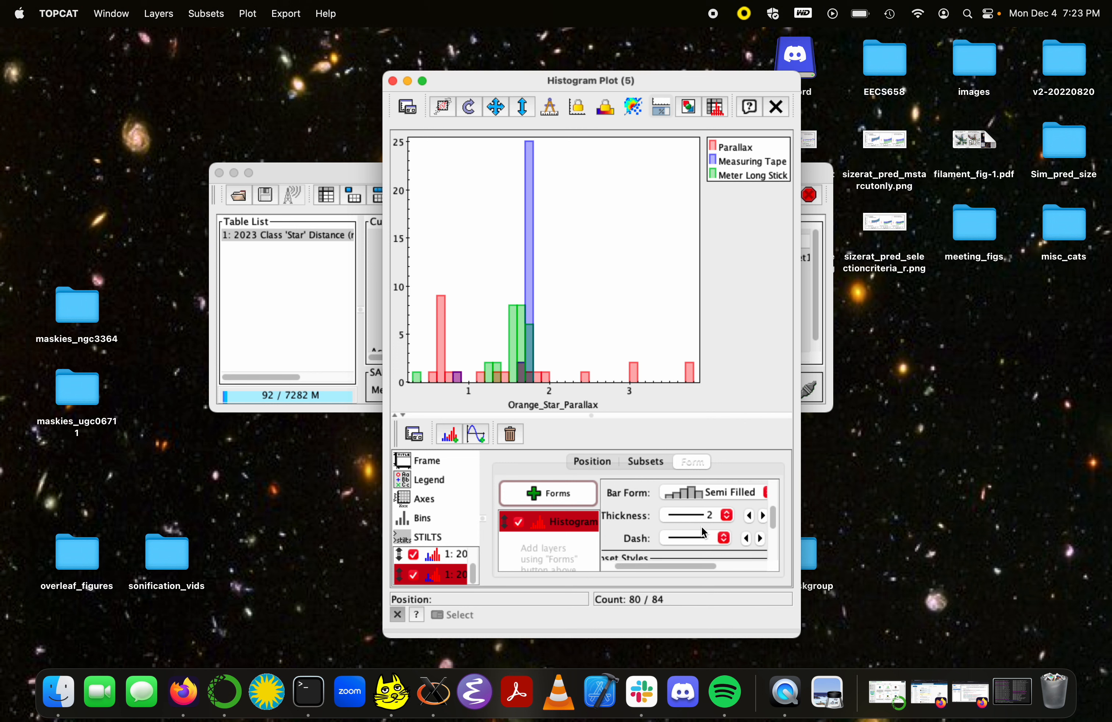
scroll(713, 520, "up", 1)
left_click(732, 509)
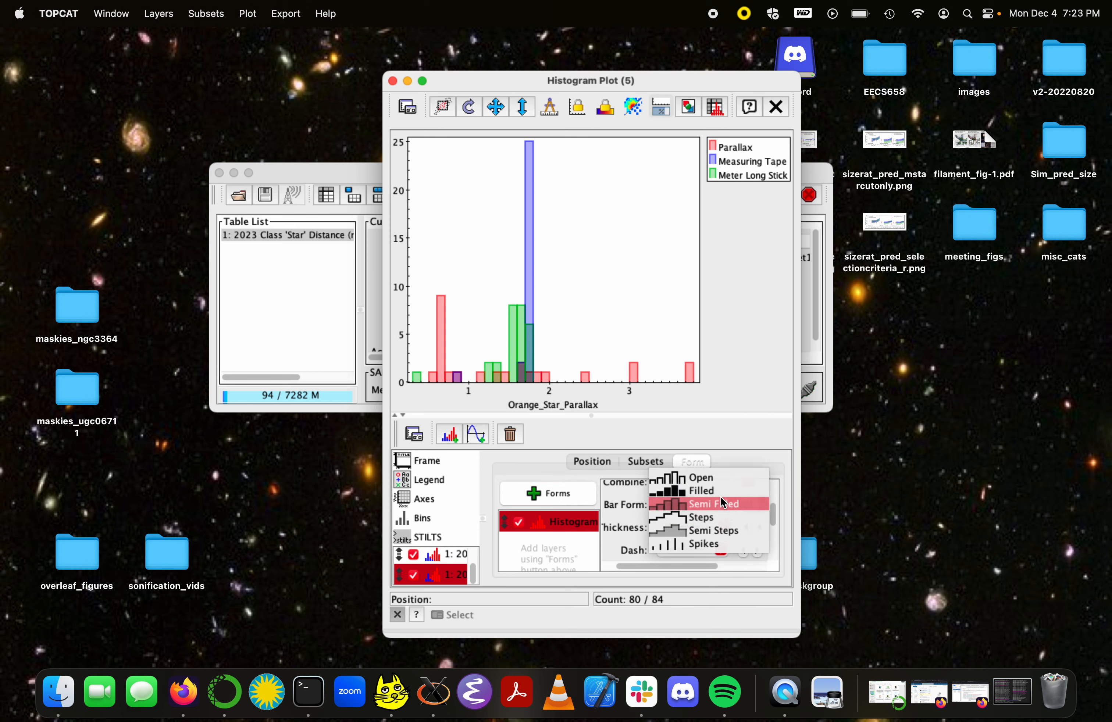
left_click(717, 479)
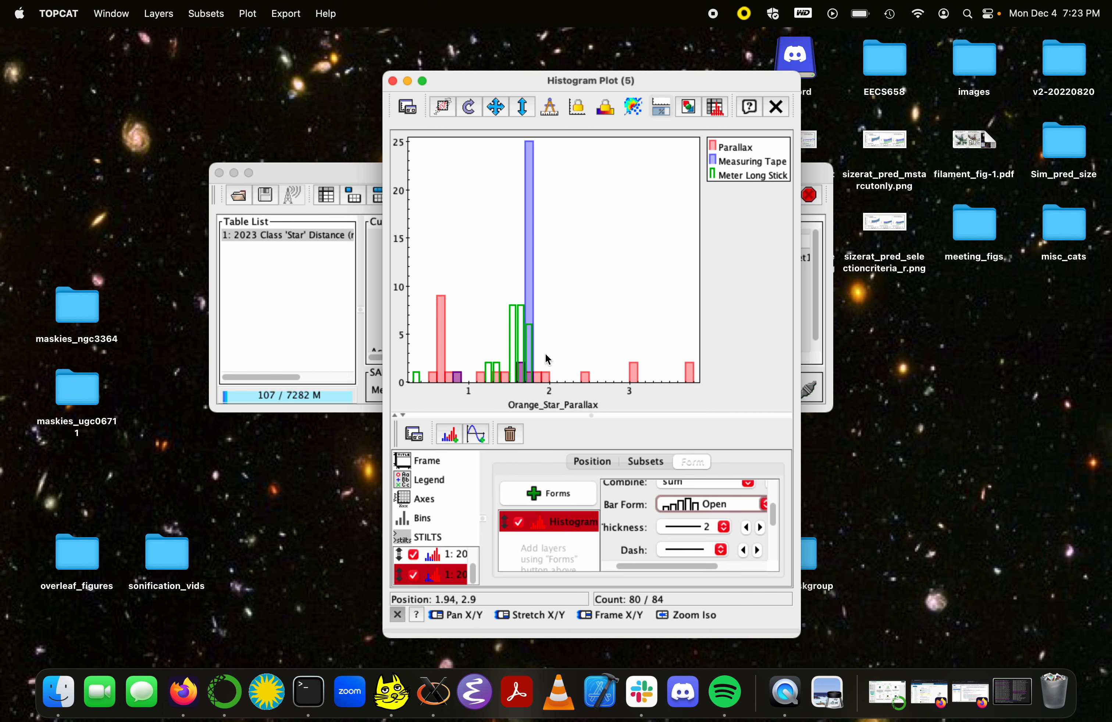
Step: Try the Filled bar form on the Measuring Tape histogram, and set it to Open
left_click(441, 560)
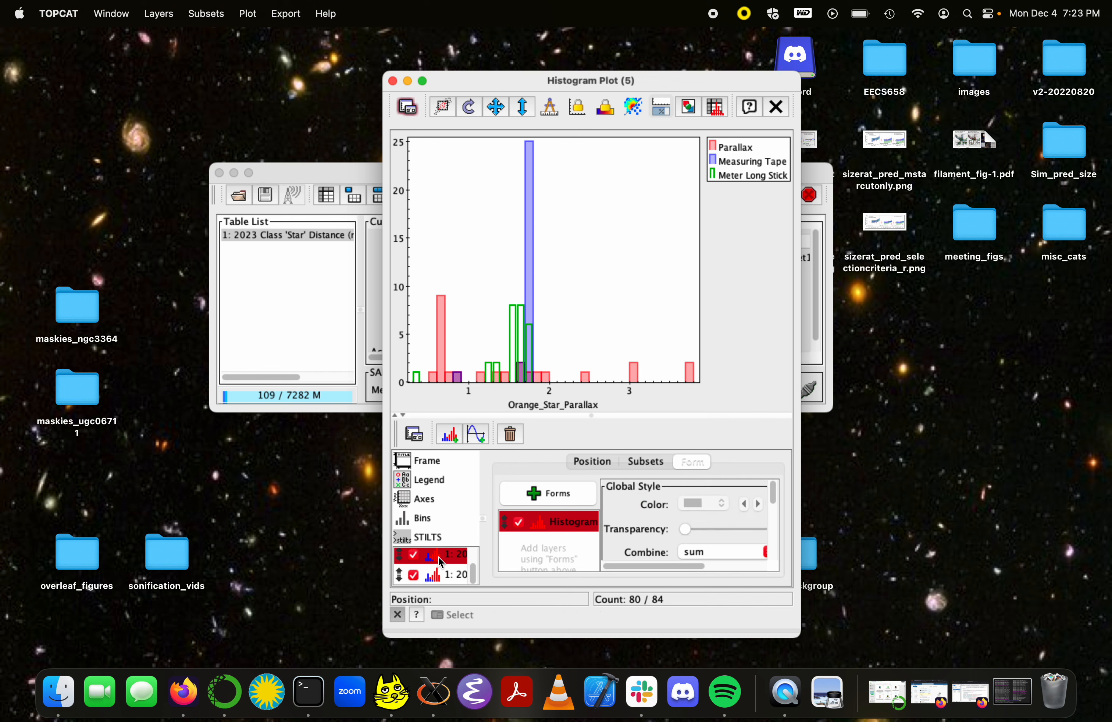
scroll(712, 541, "down", 2)
left_click(720, 551)
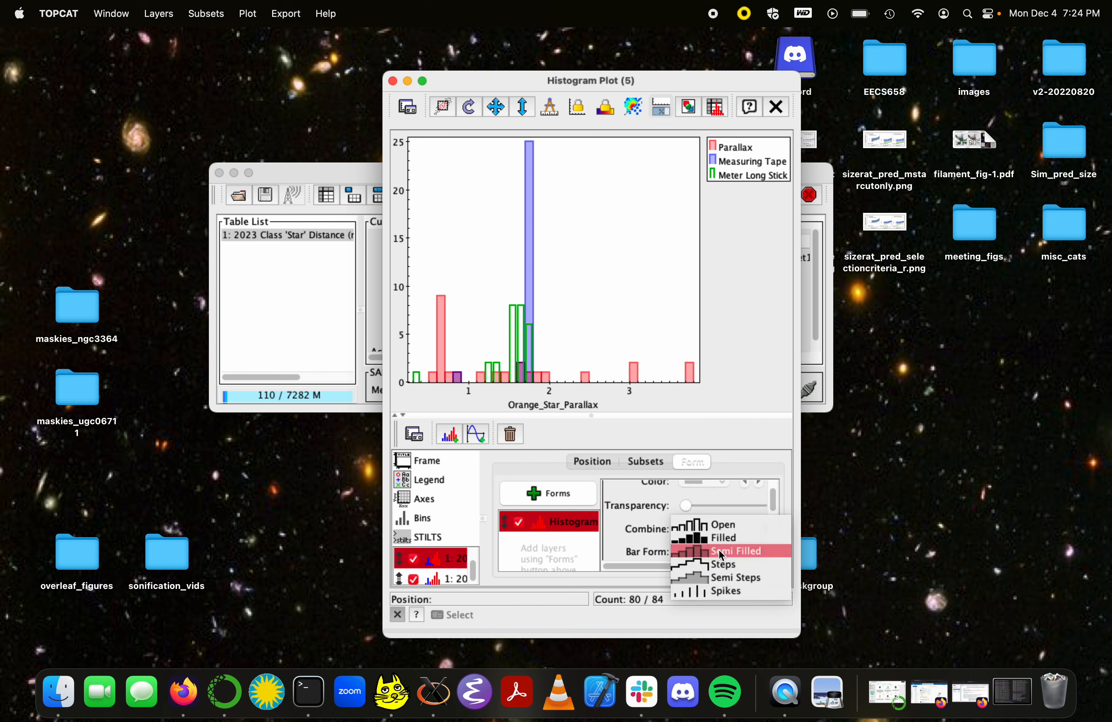
left_click(718, 537)
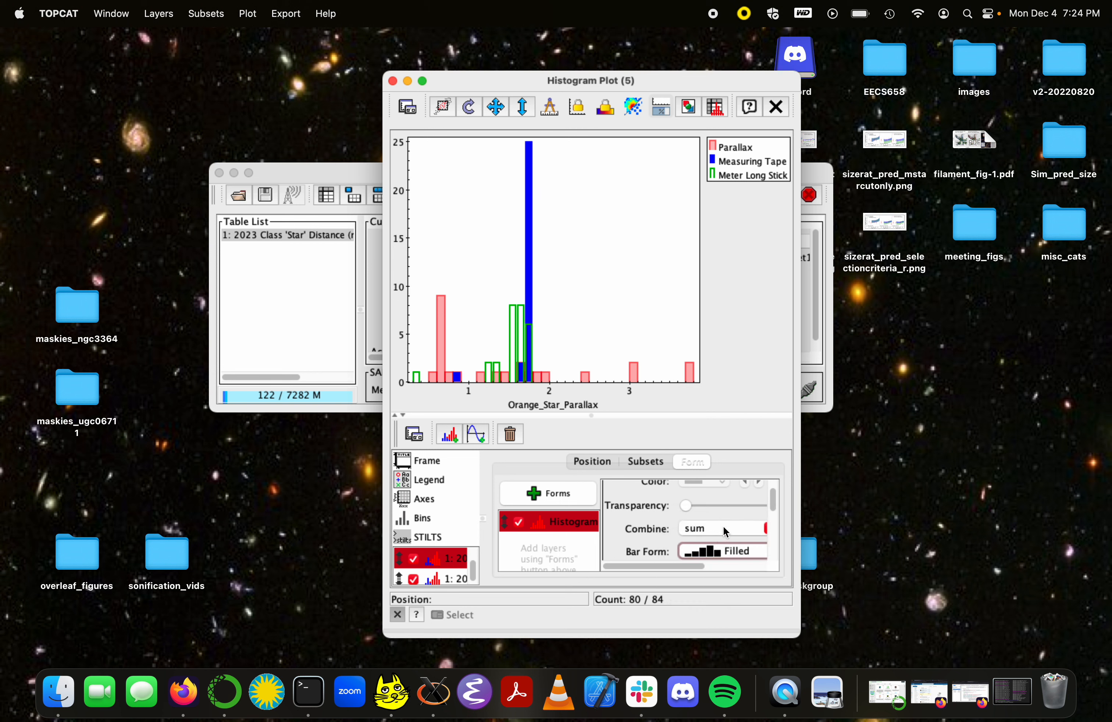
left_click(724, 550)
left_click(725, 543)
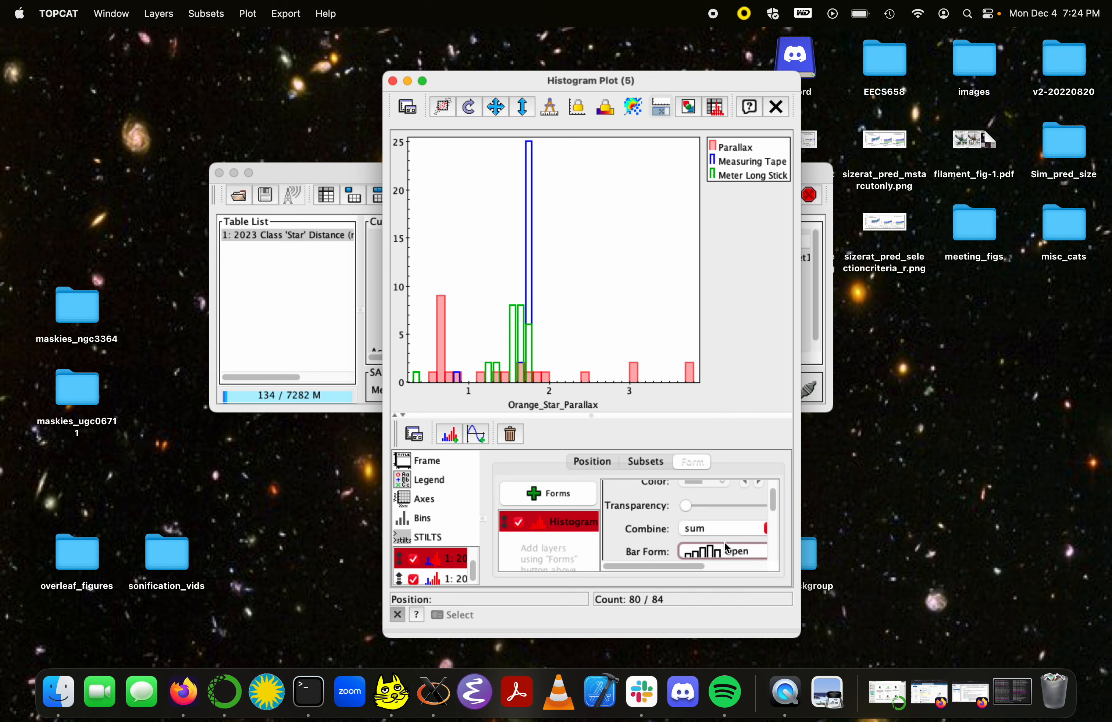
Step: Return the Meter Long Stick histogram's bar form to Semi Filled
left_click(429, 579)
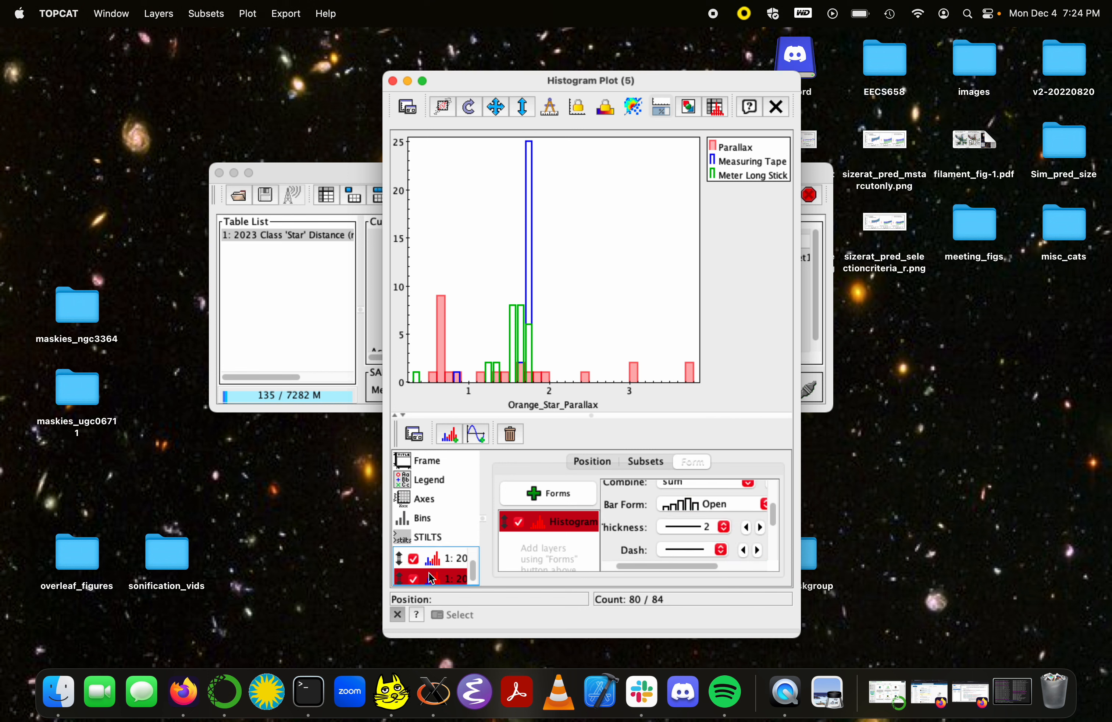
left_click(759, 505)
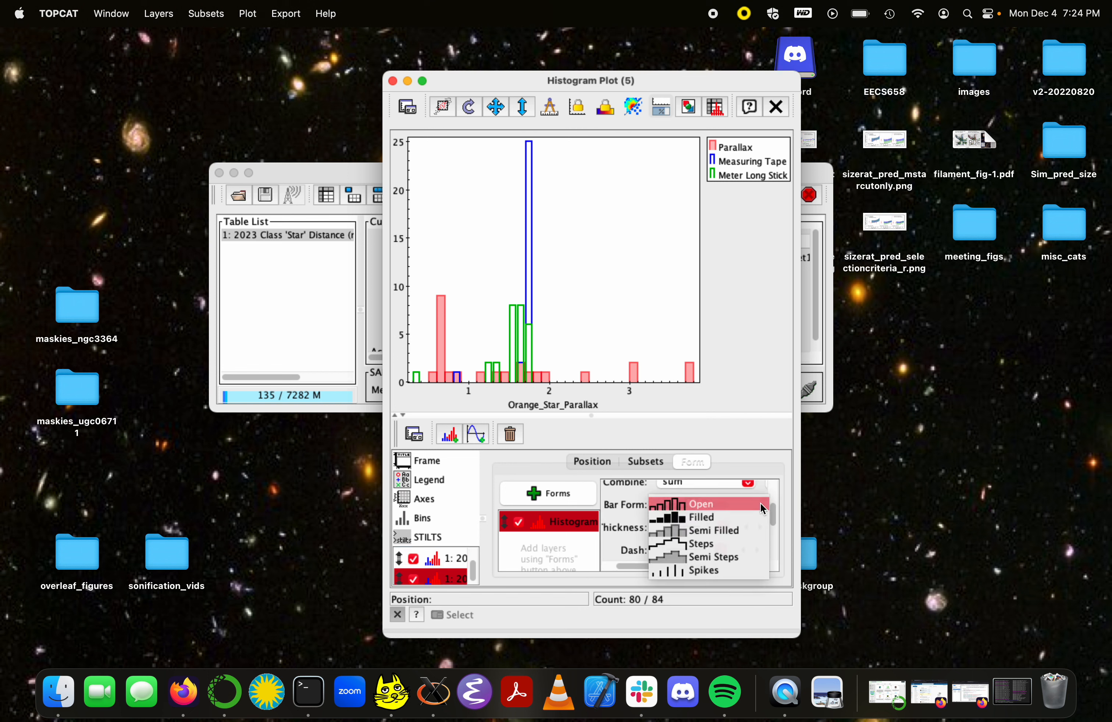
left_click(729, 530)
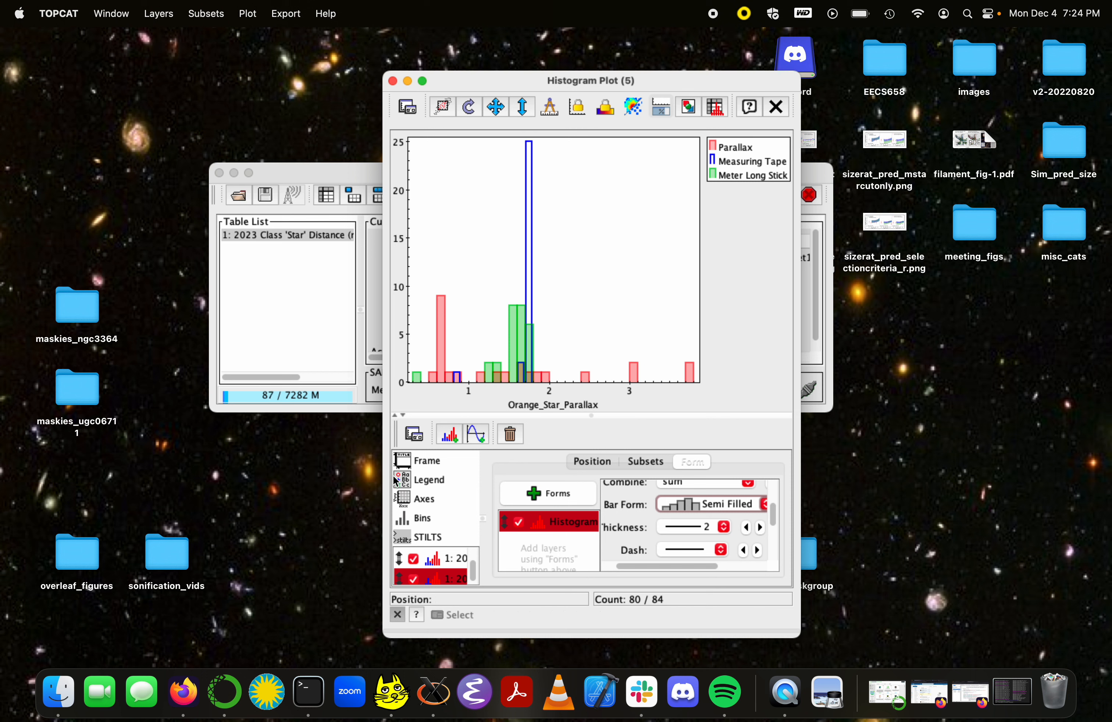
scroll(668, 513, "up", 3)
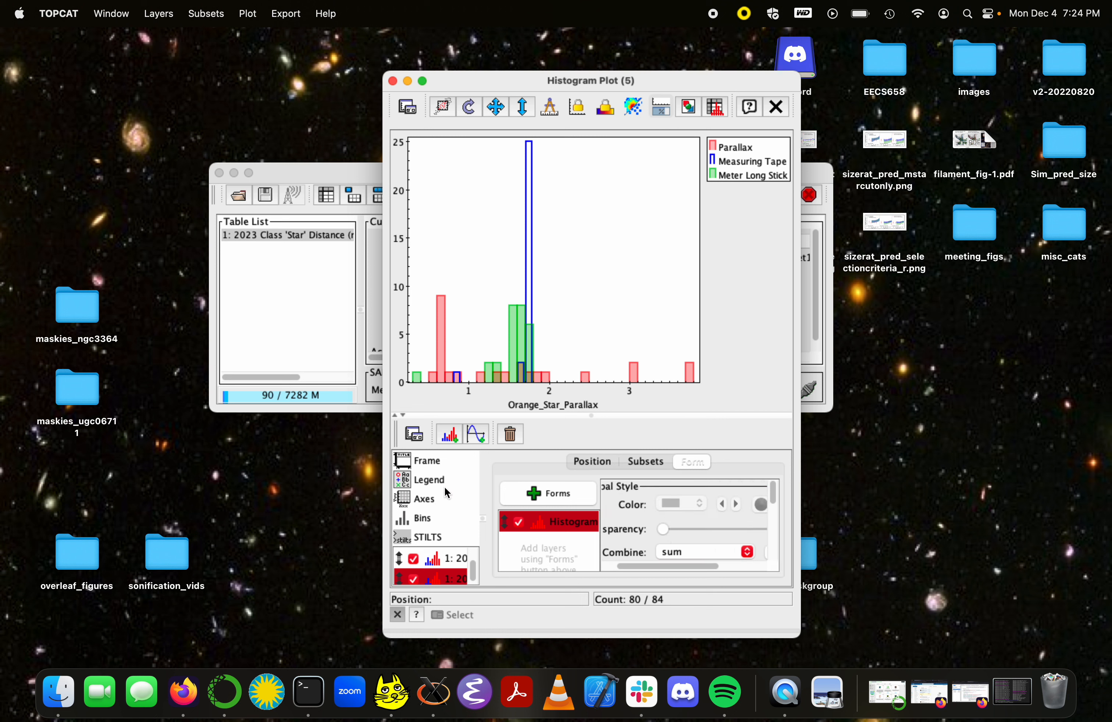
Step: Try a histogram bin size of 2.0, and settle on a bin size of 0.25
left_click(431, 519)
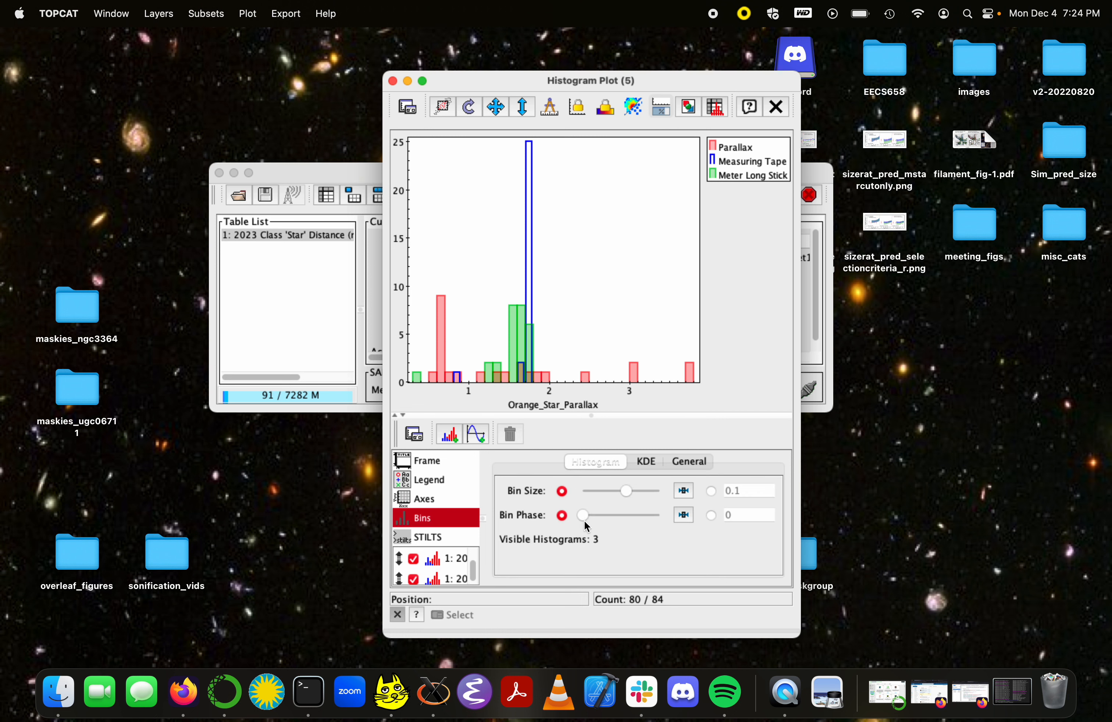
left_click_drag(627, 489, 638, 489)
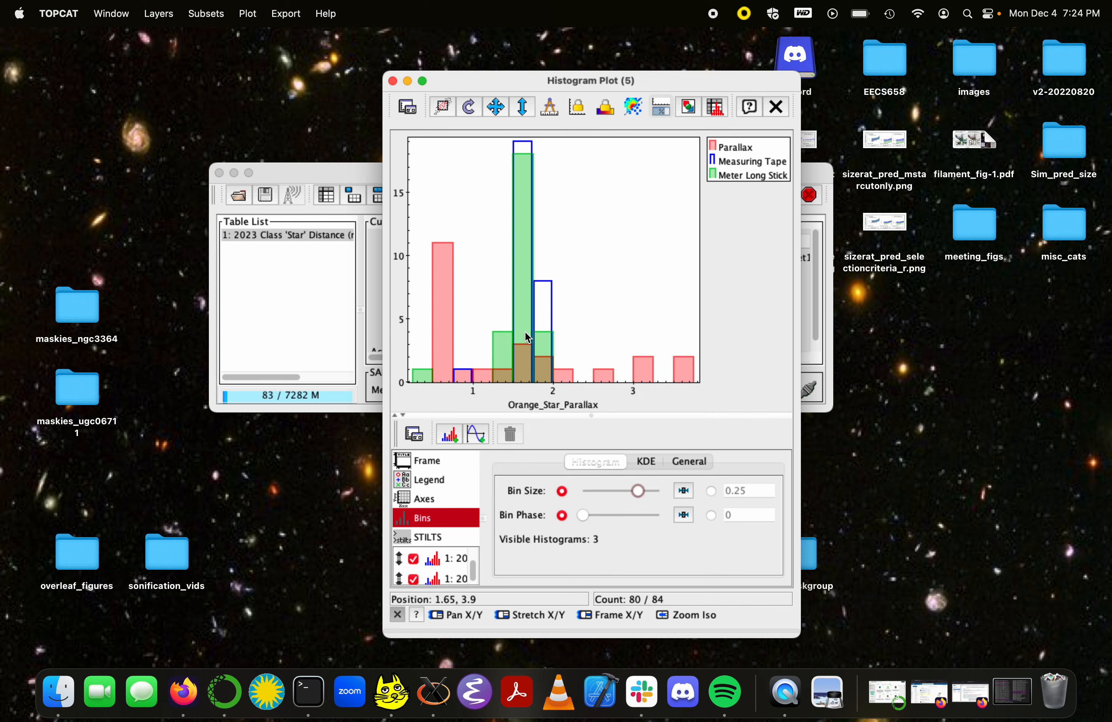
left_click_drag(636, 489, 670, 490)
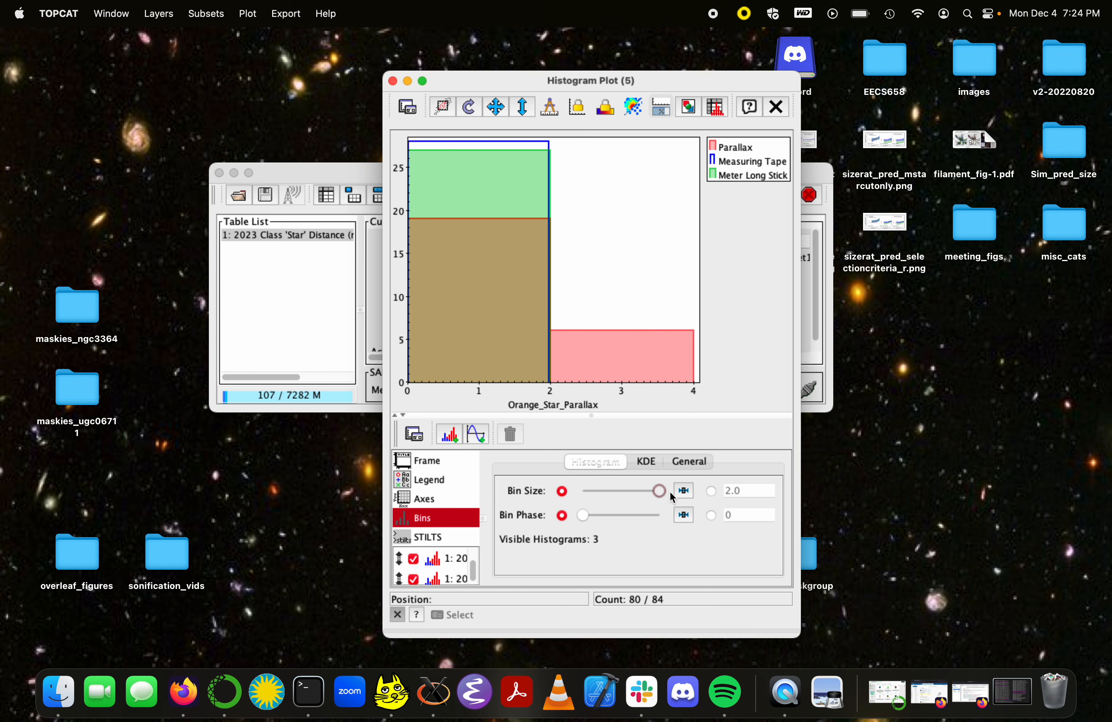
left_click_drag(668, 487, 645, 489)
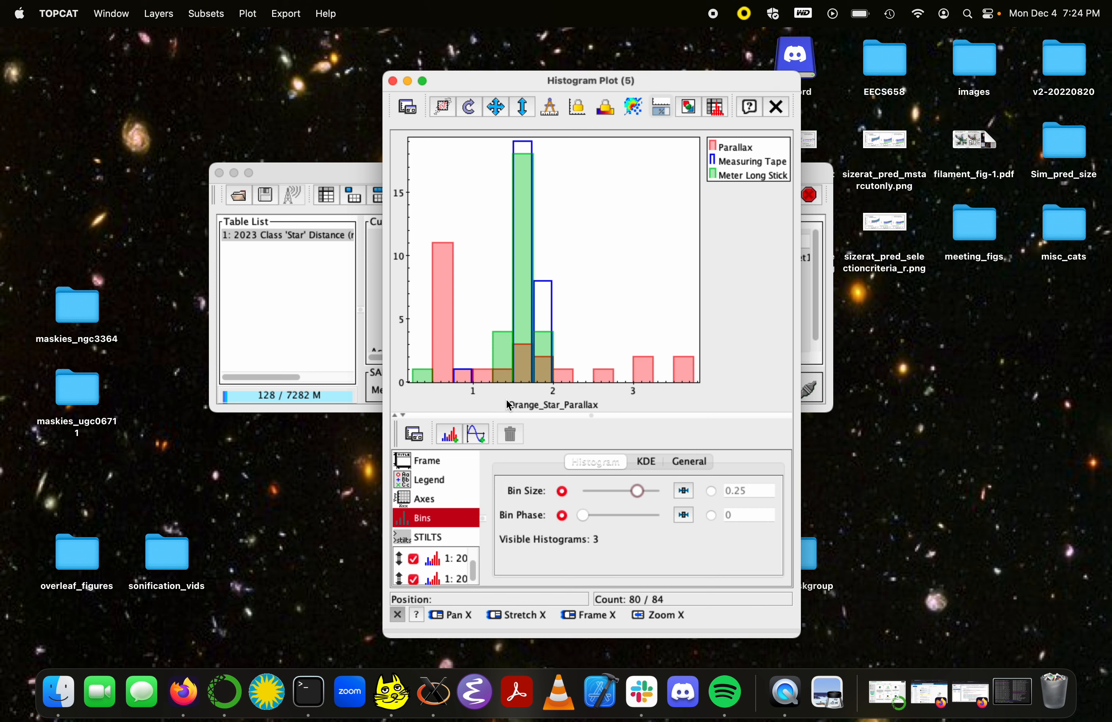
Step: Replace the automatic X axis label with Distance (meters)
left_click(442, 498)
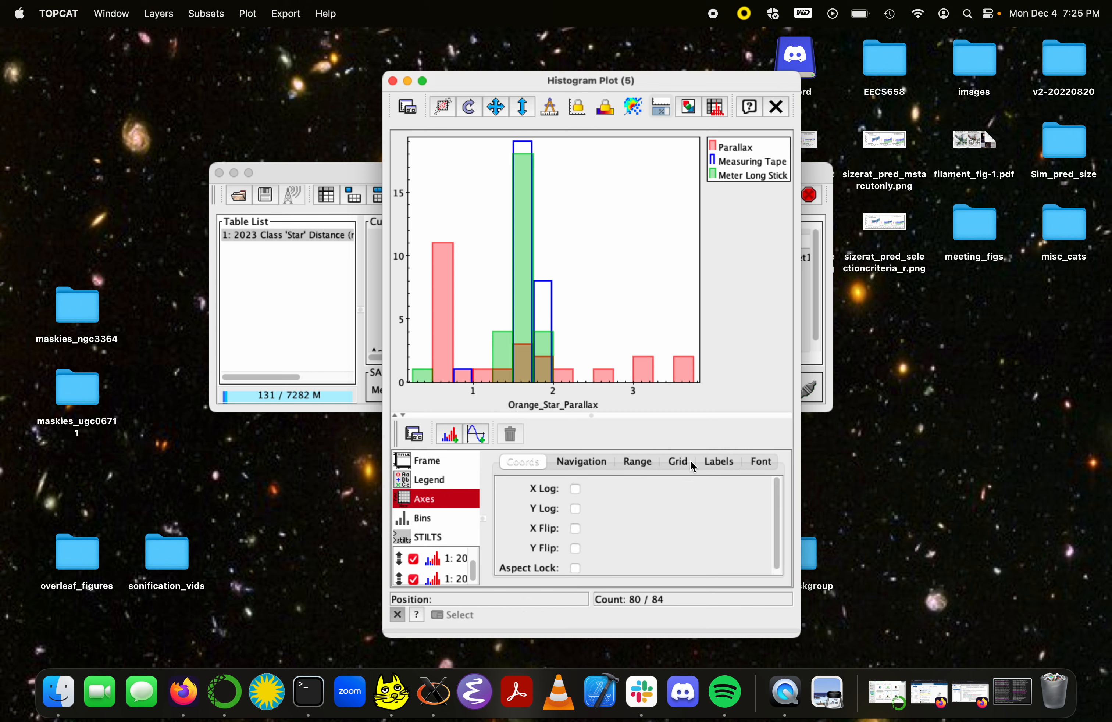
left_click(716, 464)
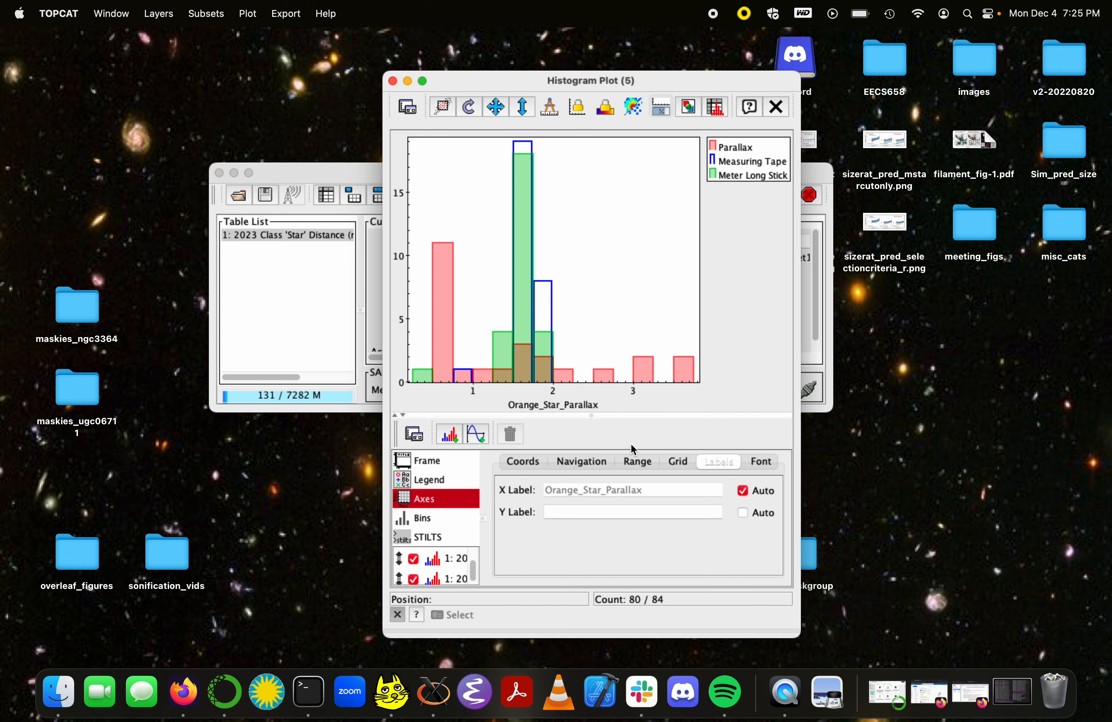
left_click(741, 490)
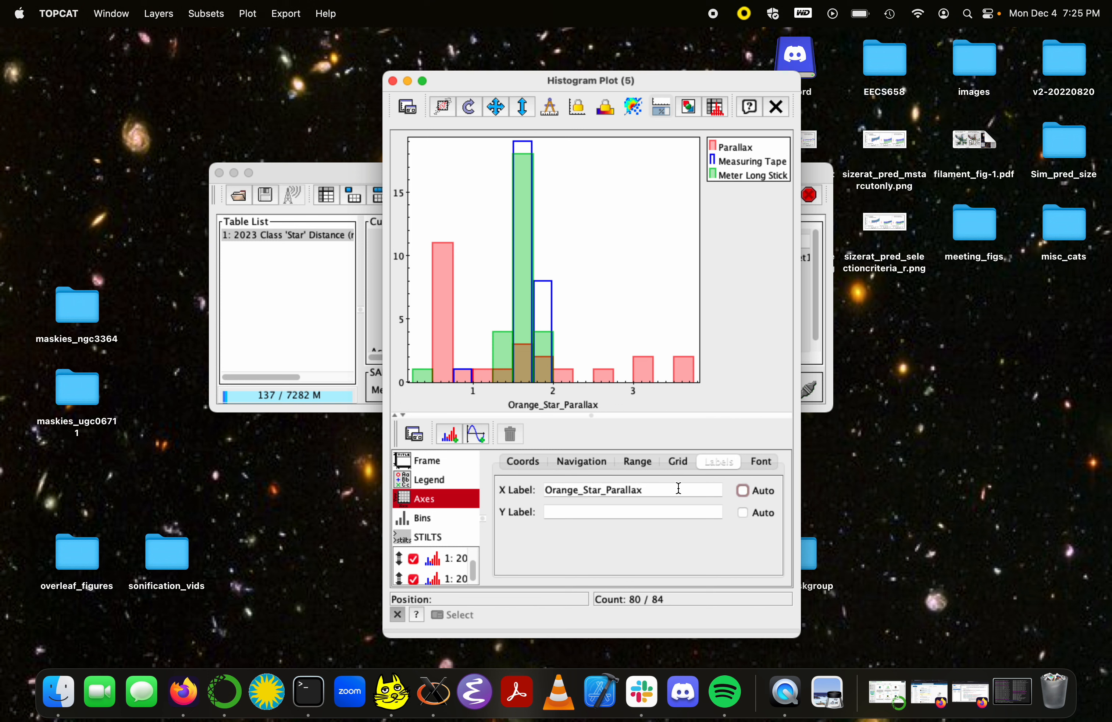
left_click_drag(666, 490, 380, 489)
type("Distance ")
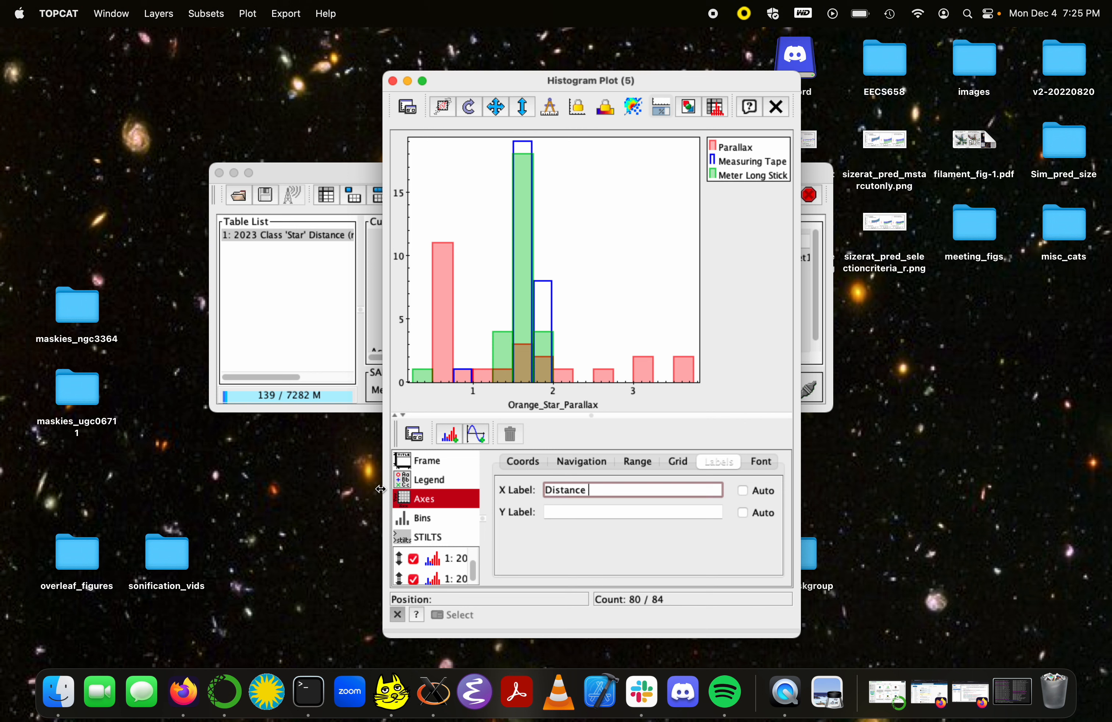
type("(meters)")
key("Return")
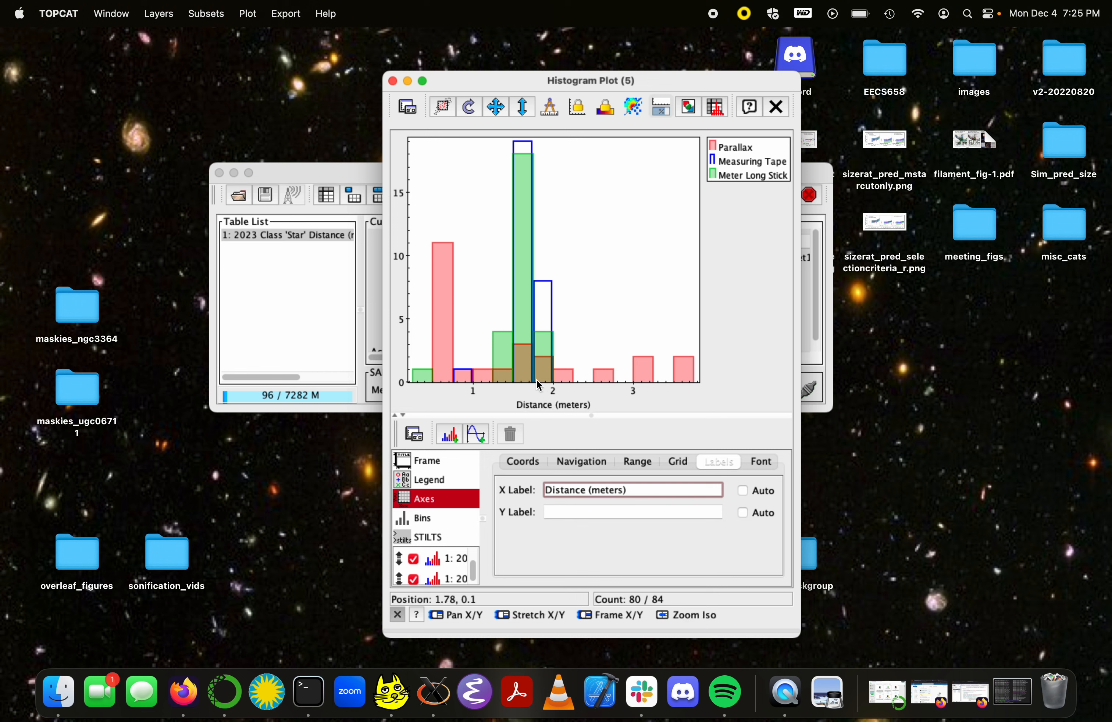
Step: Increase the plot's axis font size to 15
left_click(753, 464)
left_click(595, 507)
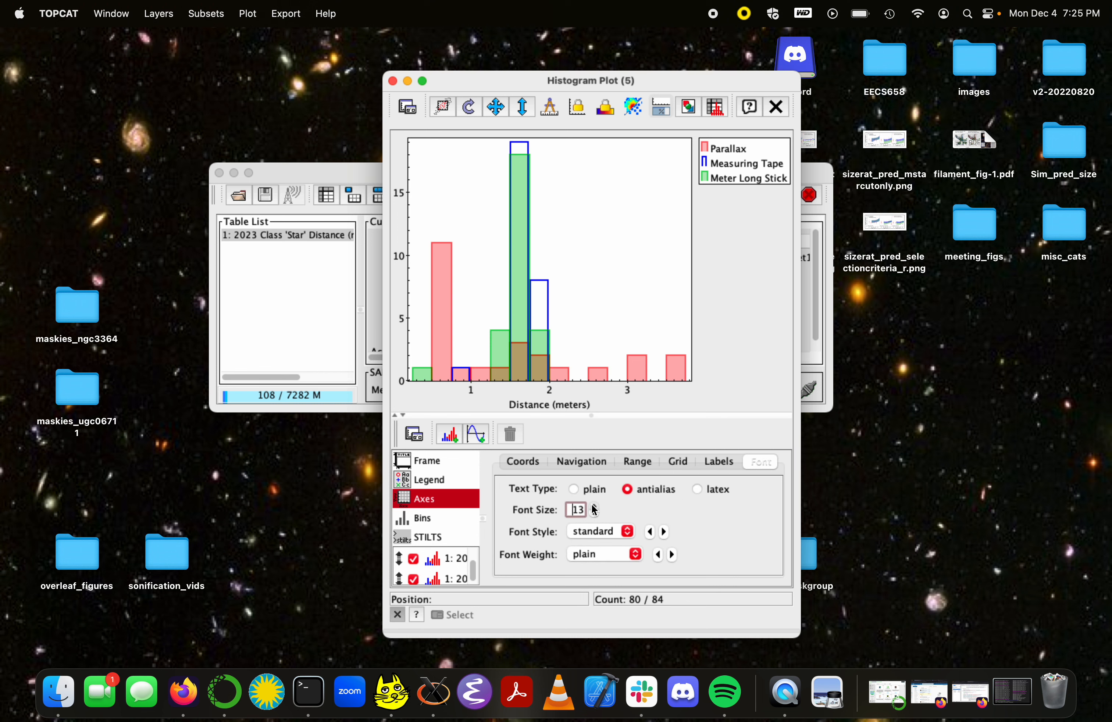
left_click(595, 507)
left_click(595, 507)
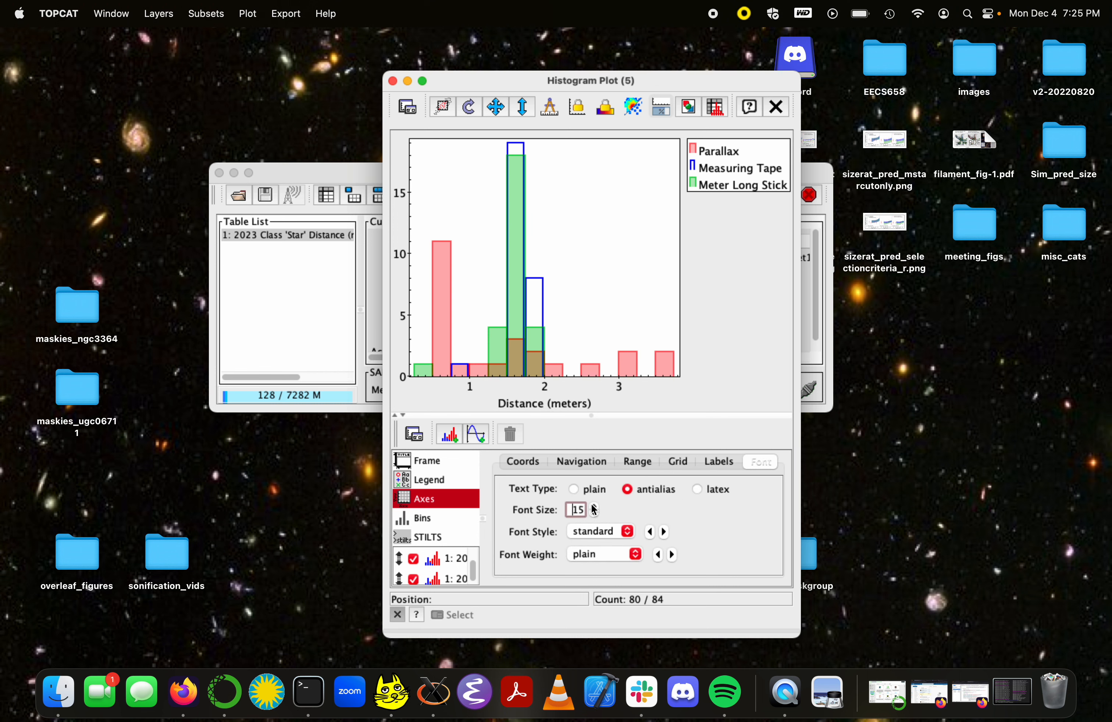
Step: Make the legend internal and place it in the upper-right corner of the plot area
left_click(444, 479)
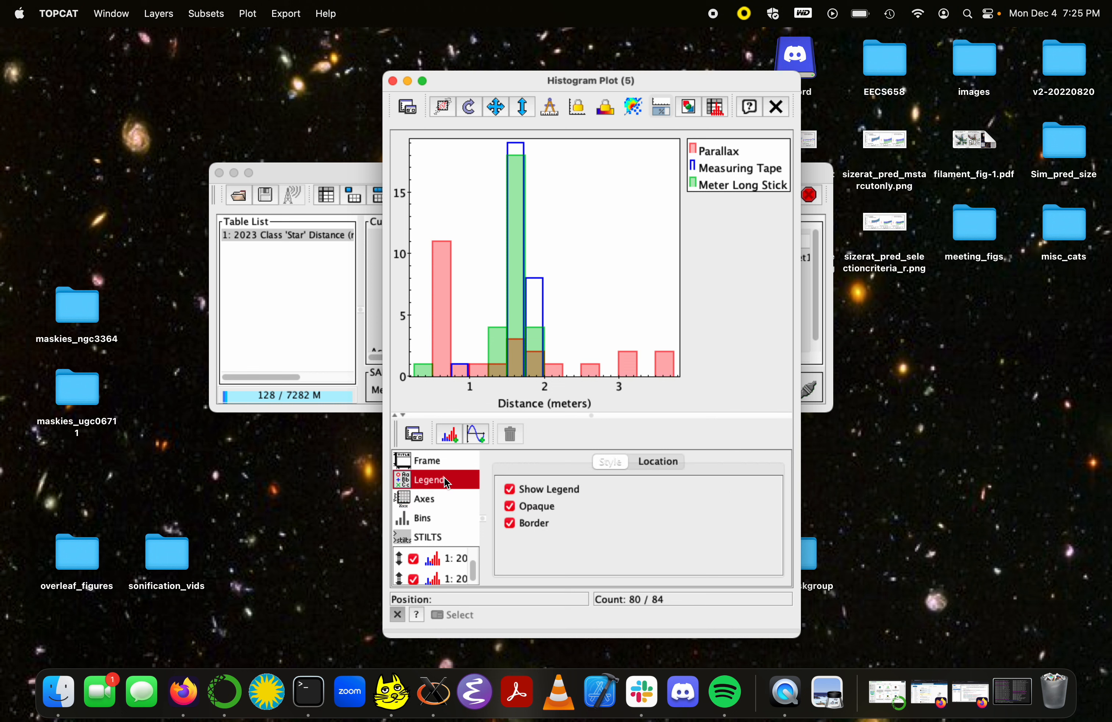
left_click(667, 463)
left_click(508, 504)
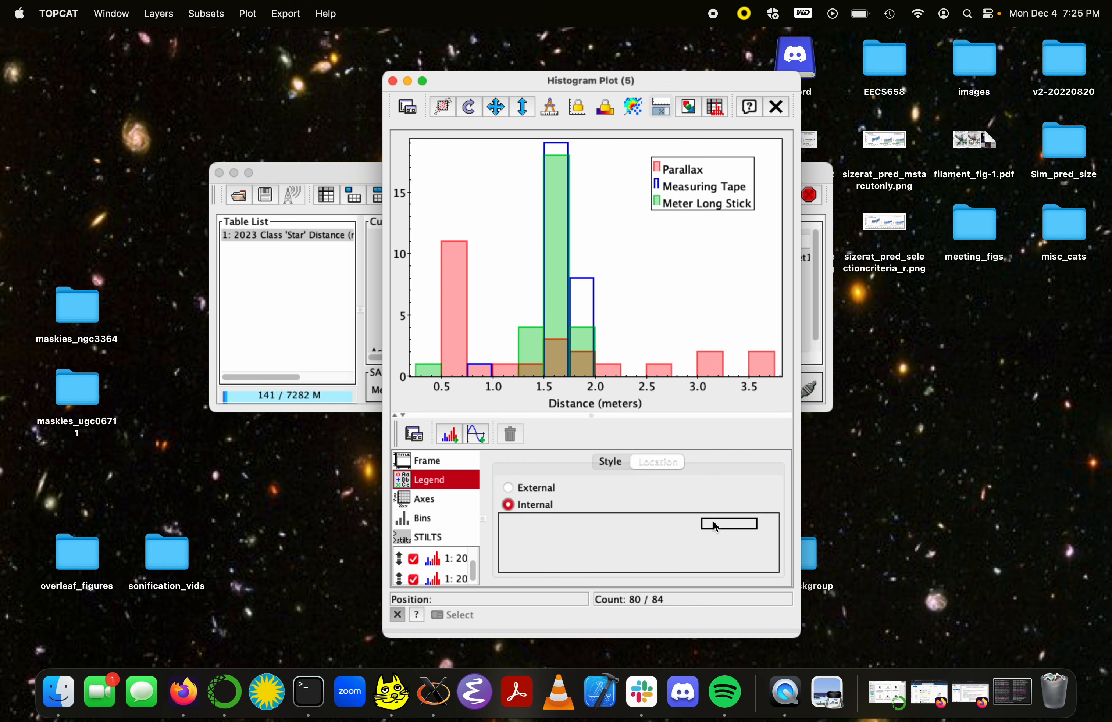
left_click_drag(714, 521, 733, 519)
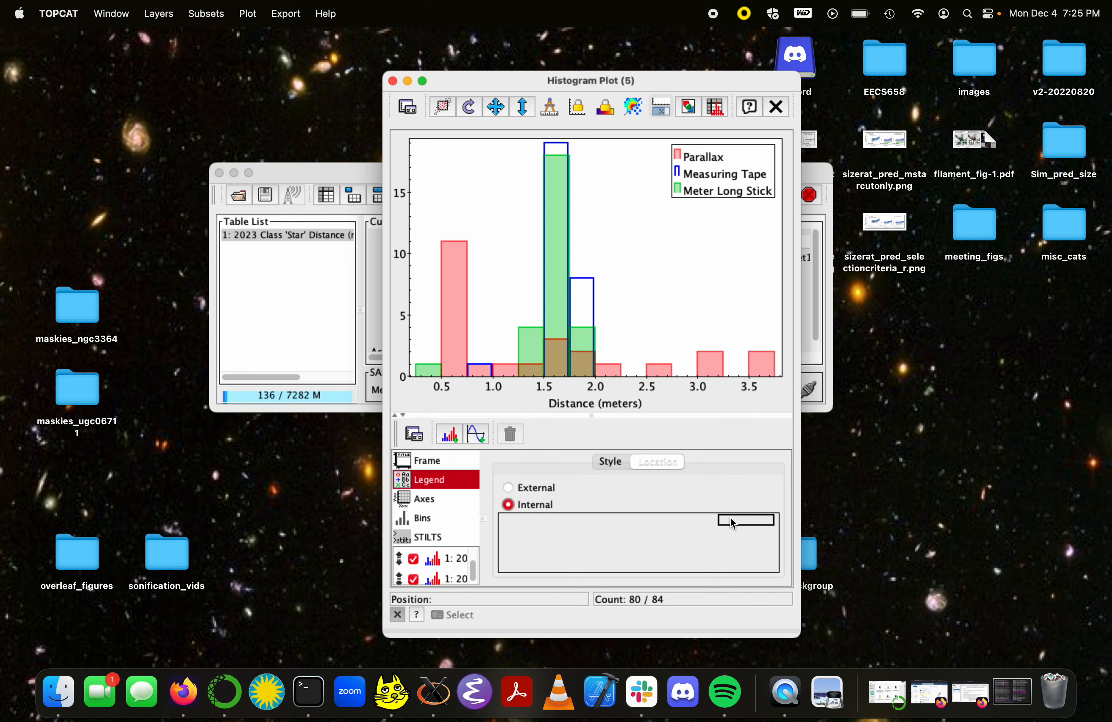
Step: Give the plot the title Measurement Techniques for Orange 'Star'
left_click(434, 461)
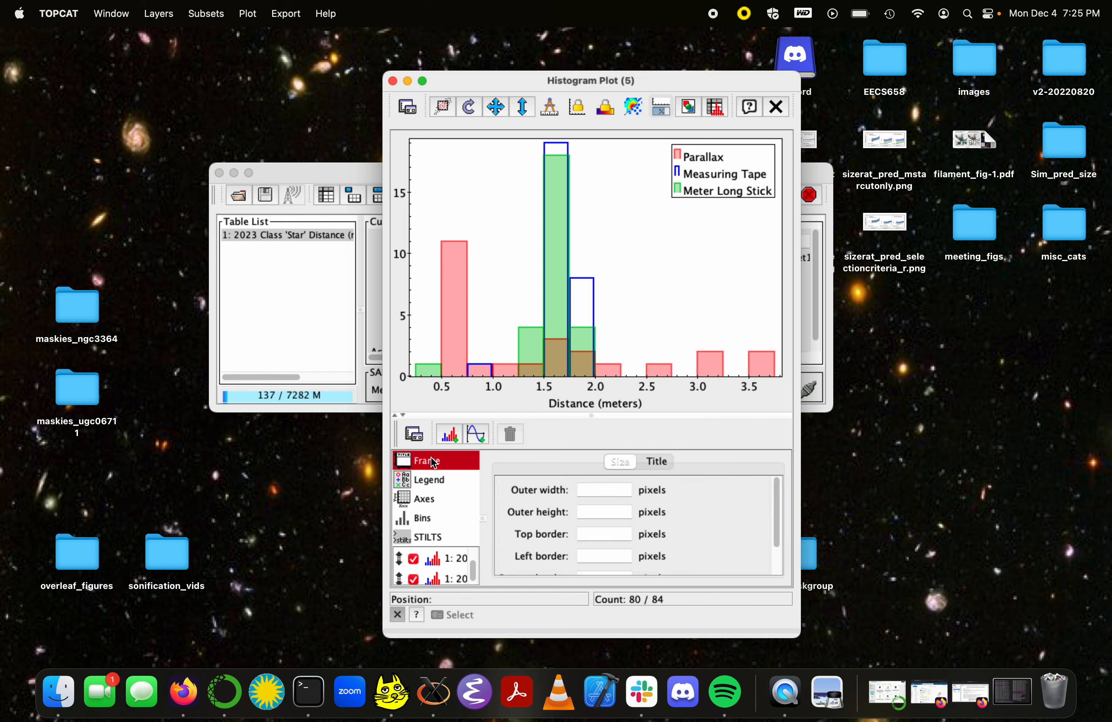
left_click(661, 467)
left_click(629, 491)
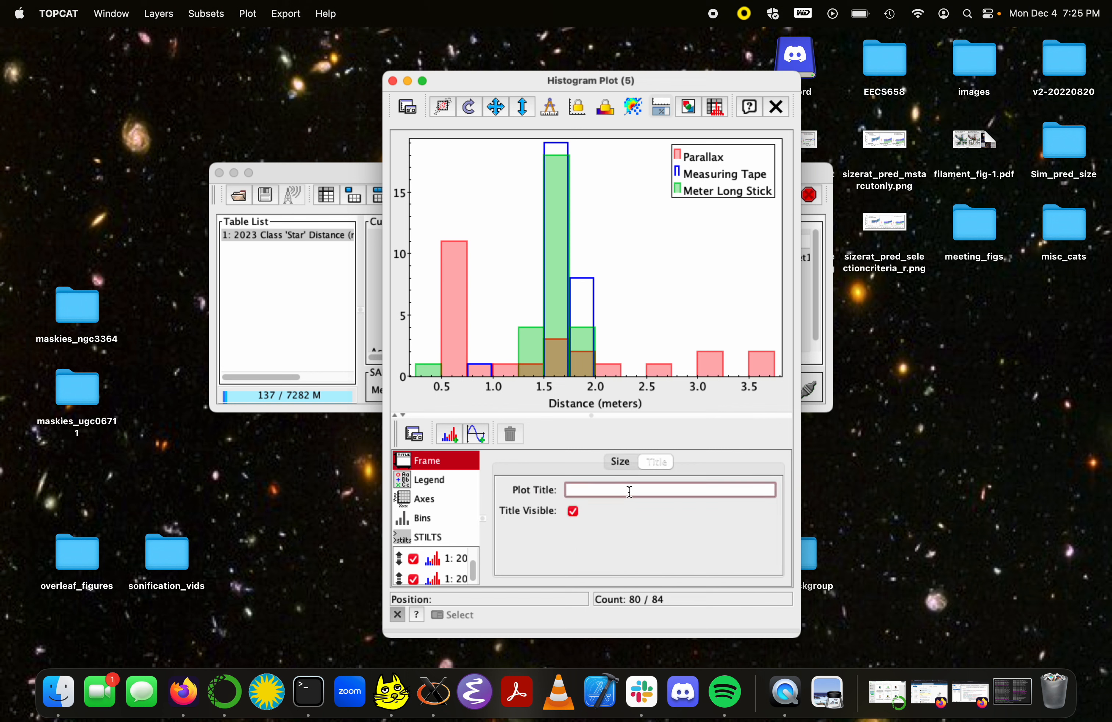
type("Distance")
key("BackSpace")
key("BackSpace")
key("BackSpace")
key("BackSpace")
key("BackSpace")
key("BackSpace")
key("BackSpace")
key("BackSpace")
type("Measurement Techniques for ")
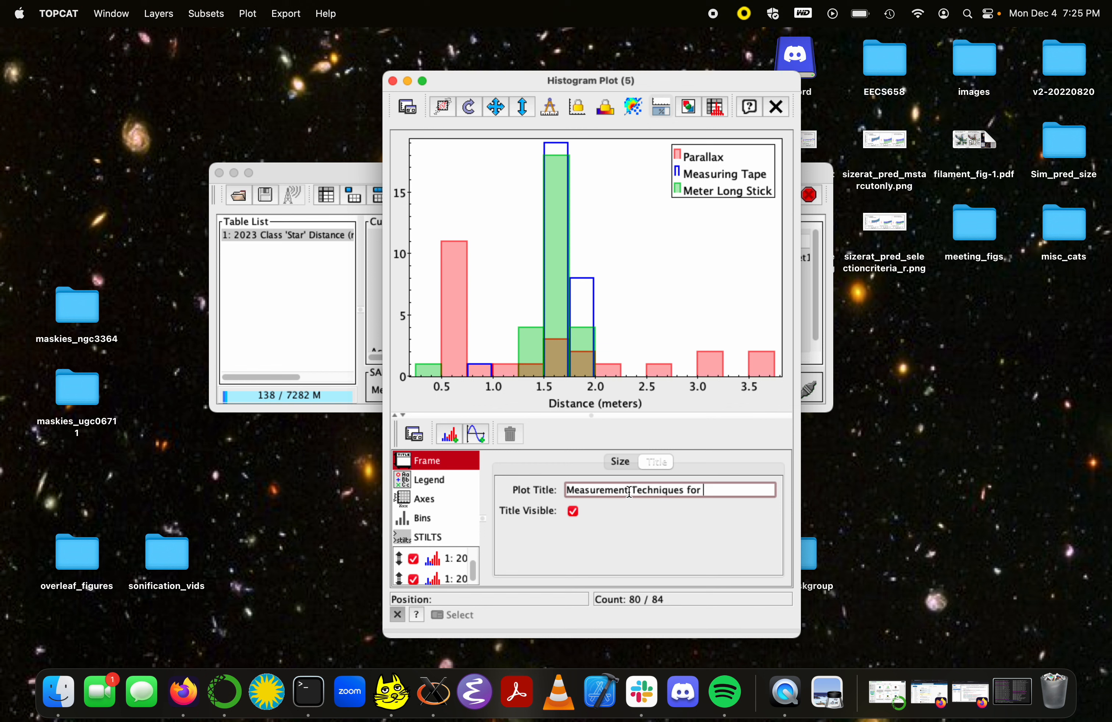
type("Orange 'Star'")
key("Return")
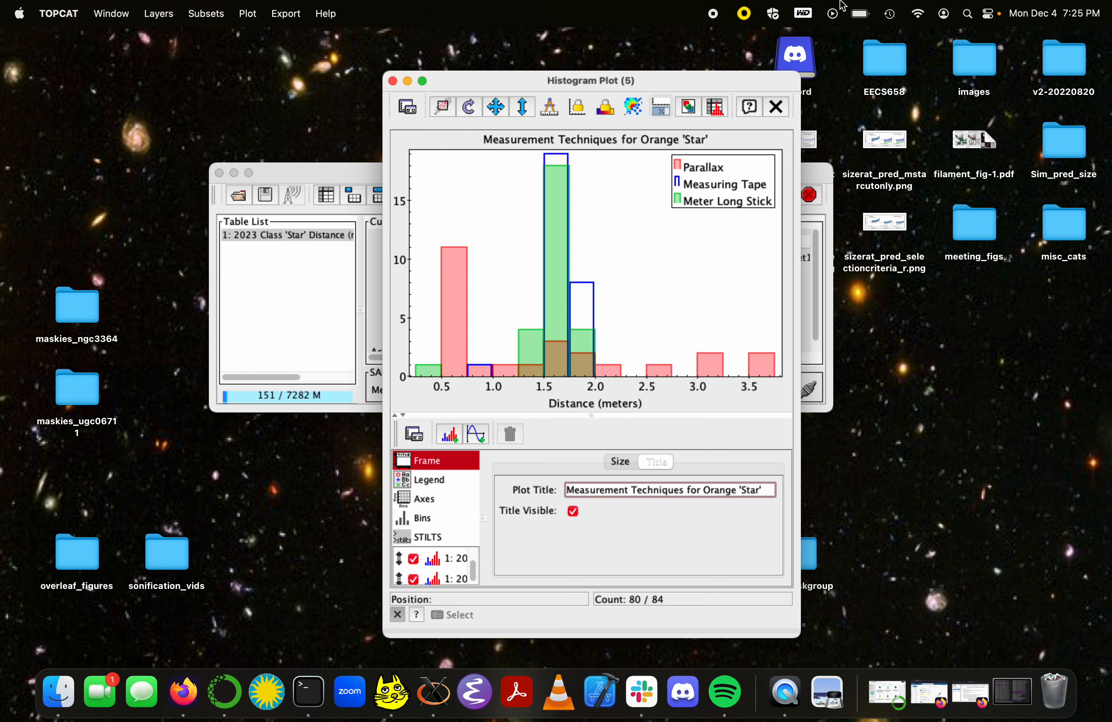
Step: Export the histogram to the Desktop as myplot.png, and check the exported image in Preview before closing it
left_click(693, 105)
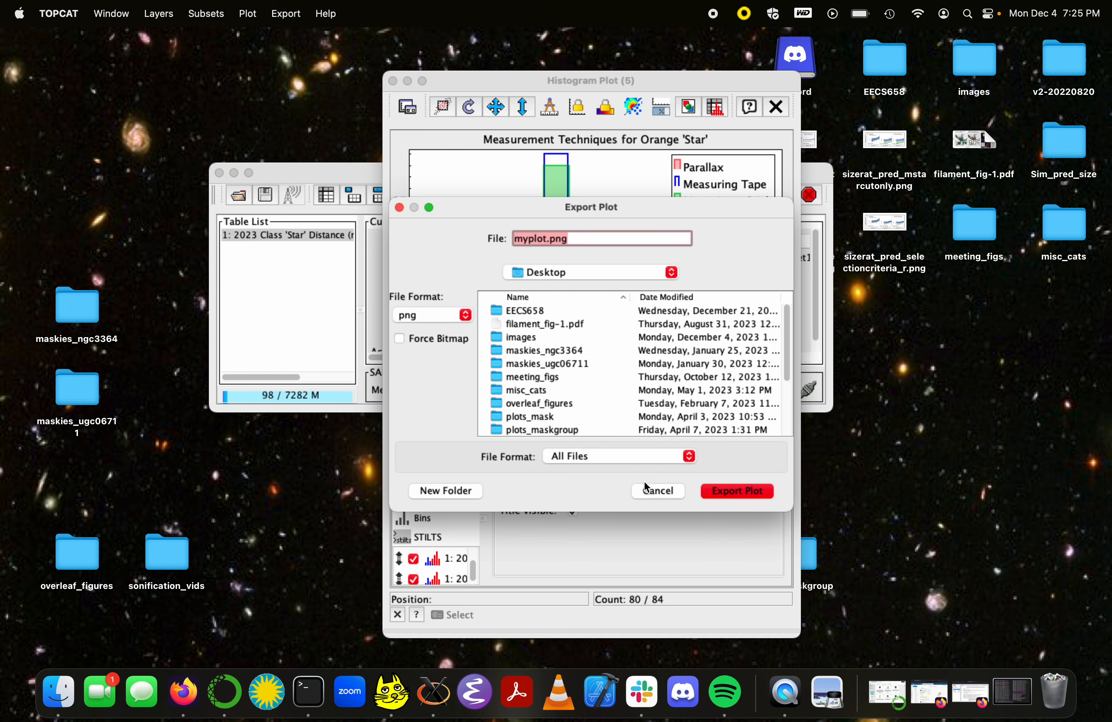
left_click(716, 492)
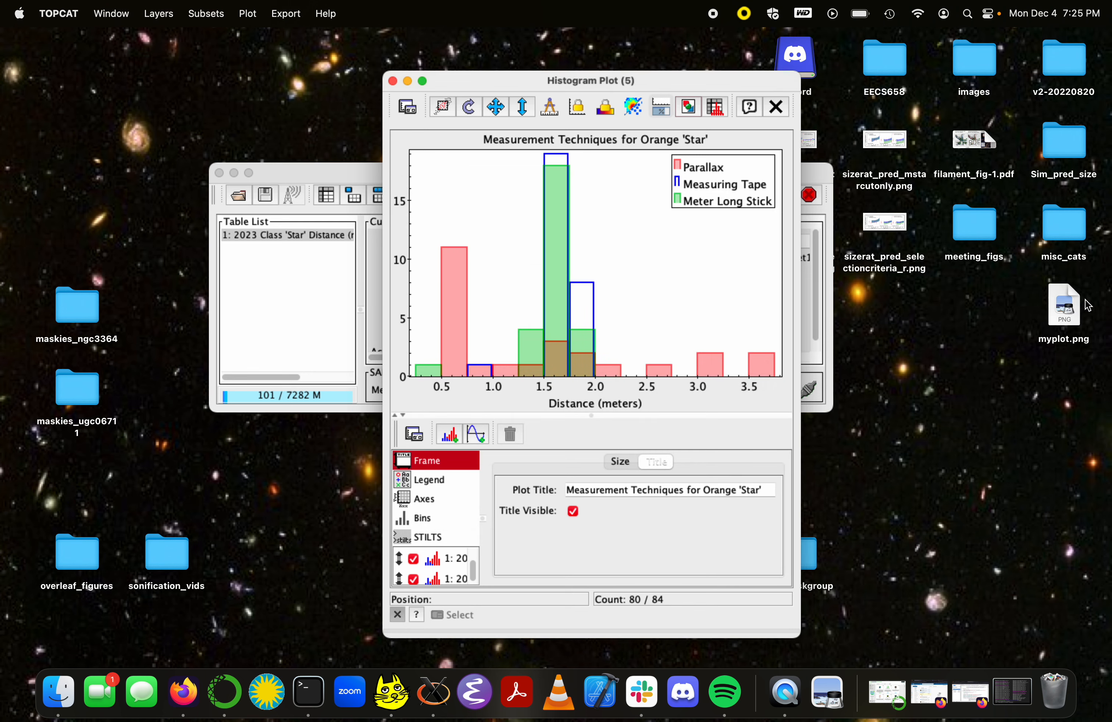
double_click(1079, 311)
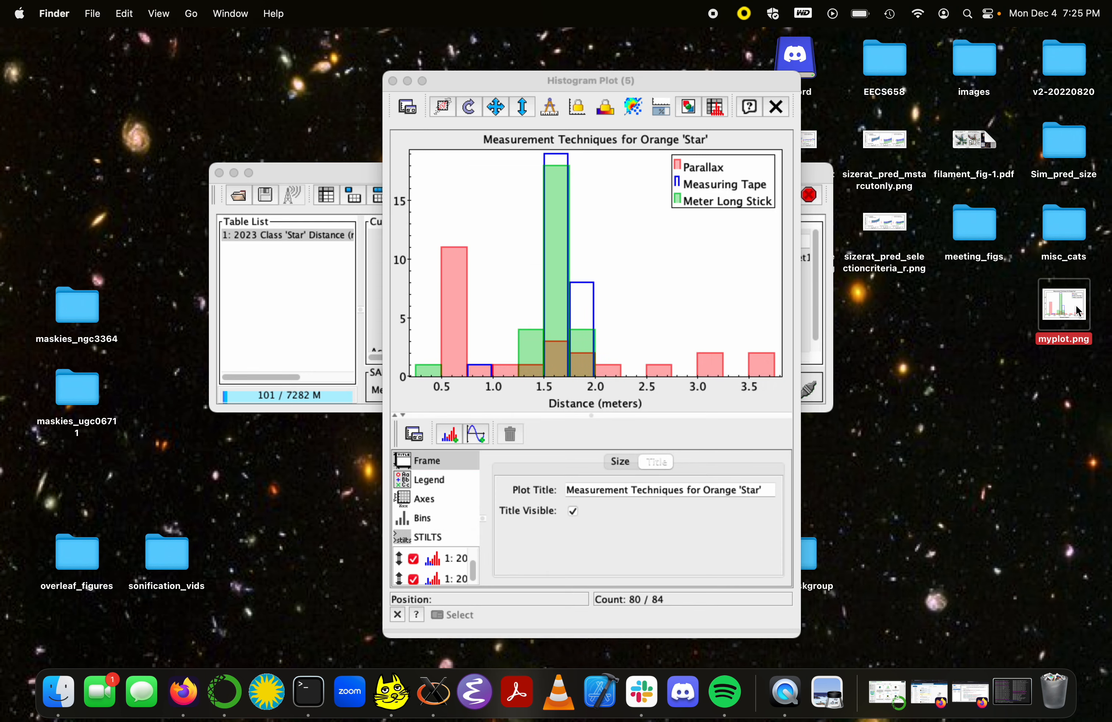
left_click_drag(193, 39, 554, 164)
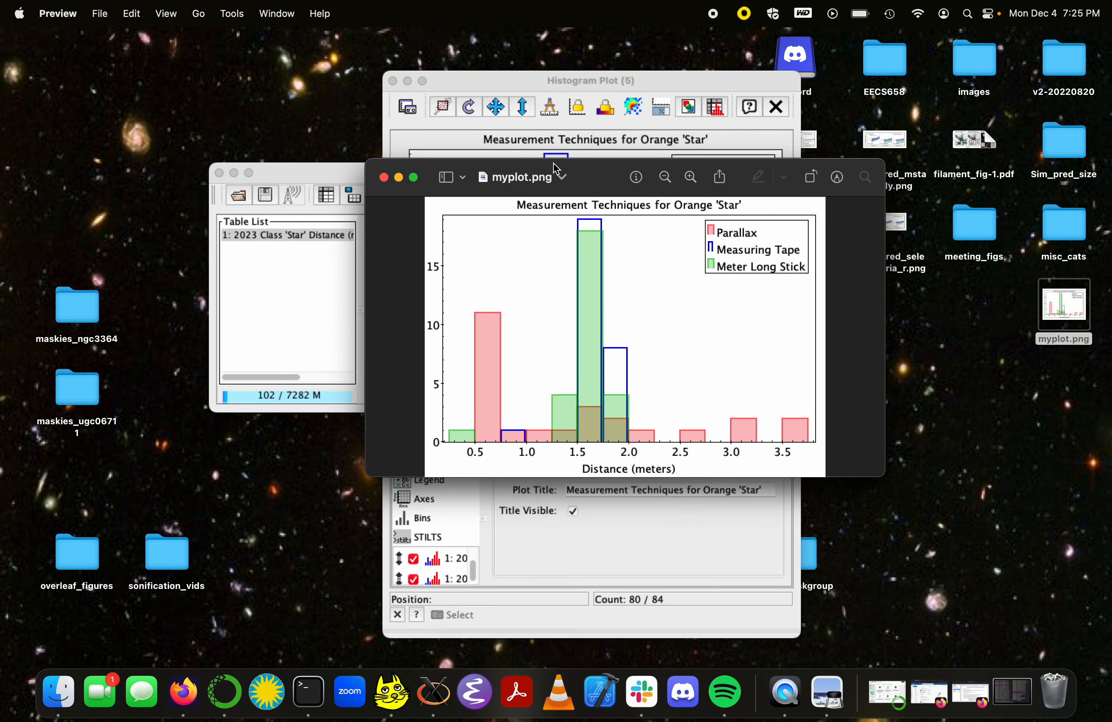
left_click(384, 177)
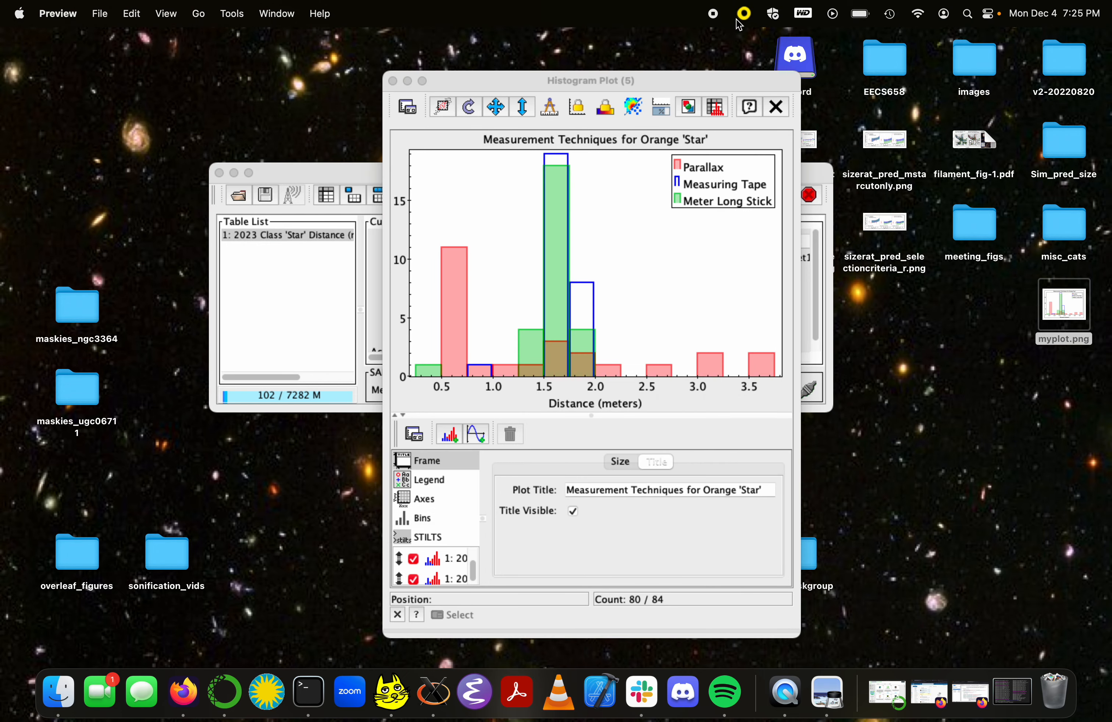